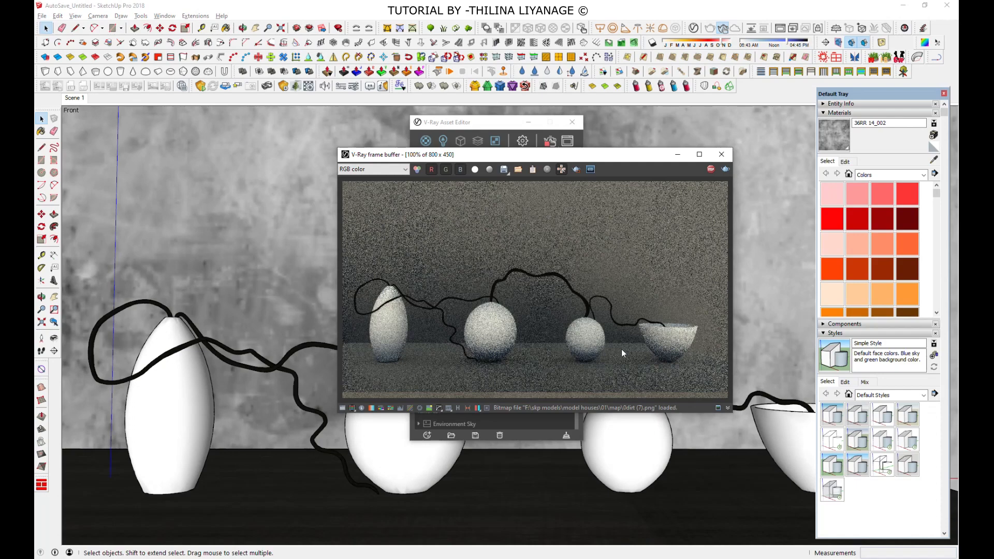
Stop the running render and select the tall vase inside the vase arrangement's group
{"action": "left_click", "coordinate": [711, 168]}
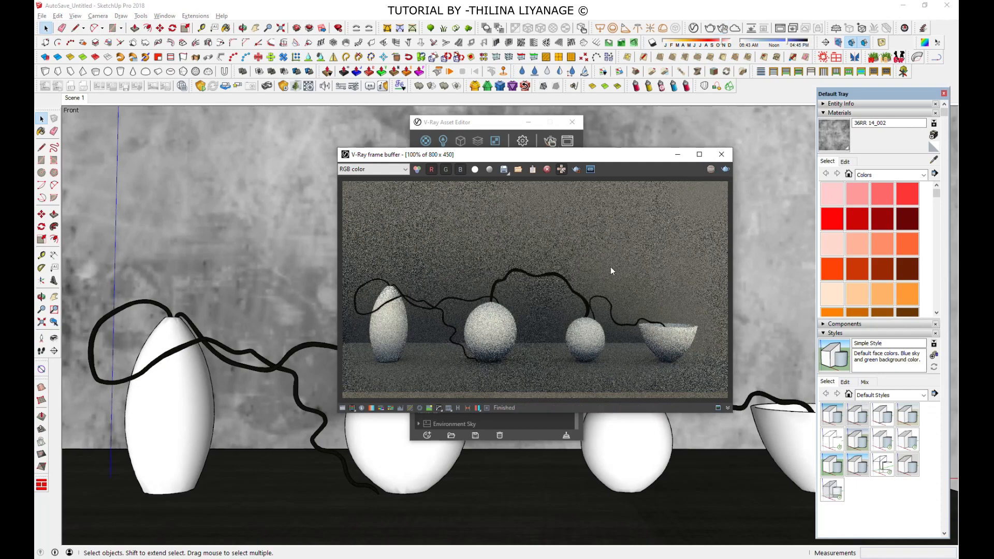
{"action": "left_click", "coordinate": [678, 154]}
{"action": "left_click", "coordinate": [186, 415]}
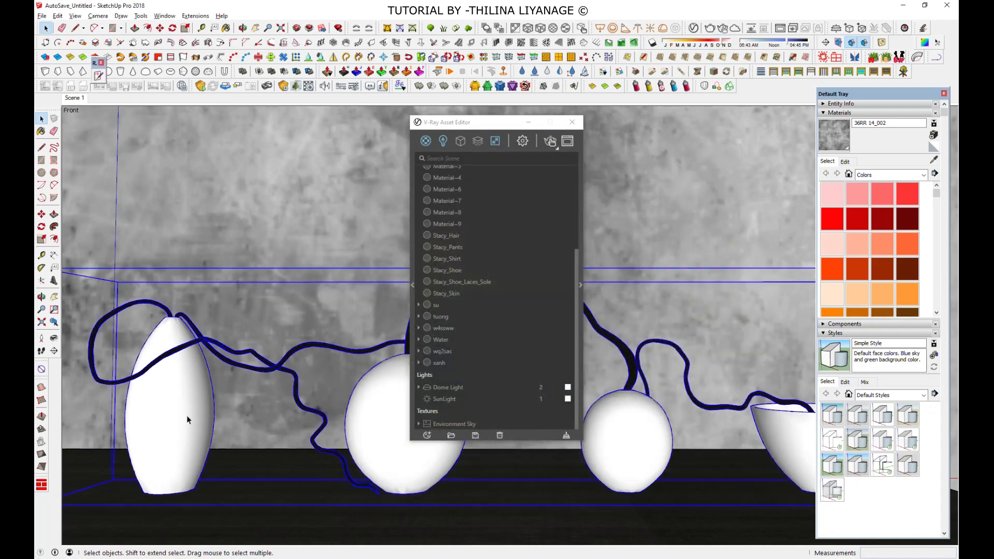
{"action": "double_click", "coordinate": [186, 415]}
{"action": "left_click", "coordinate": [177, 417]}
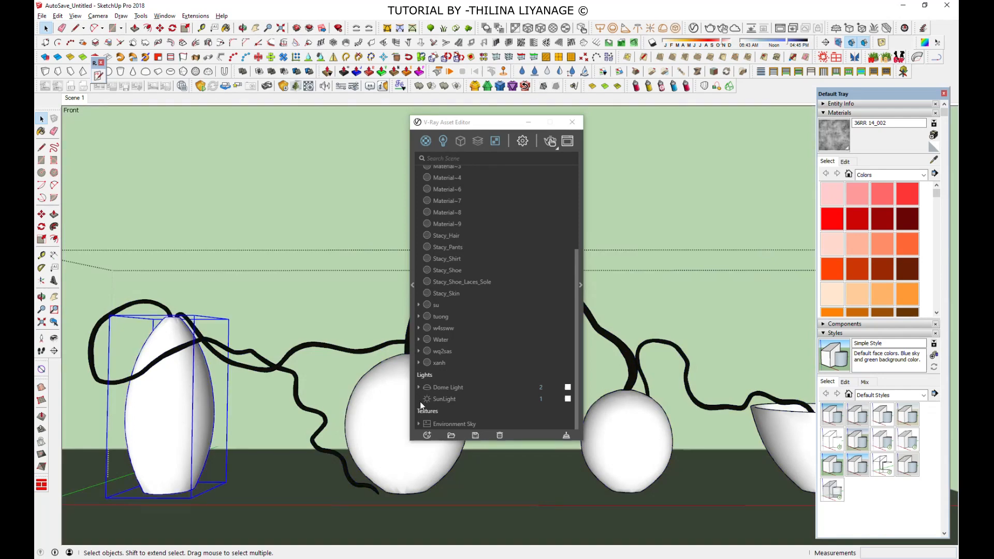
Create a new Generic V-Ray material and add a Reflective Coat layer to it
{"action": "left_click", "coordinate": [428, 435]}
{"action": "mouse_move", "coordinate": [440, 424]}
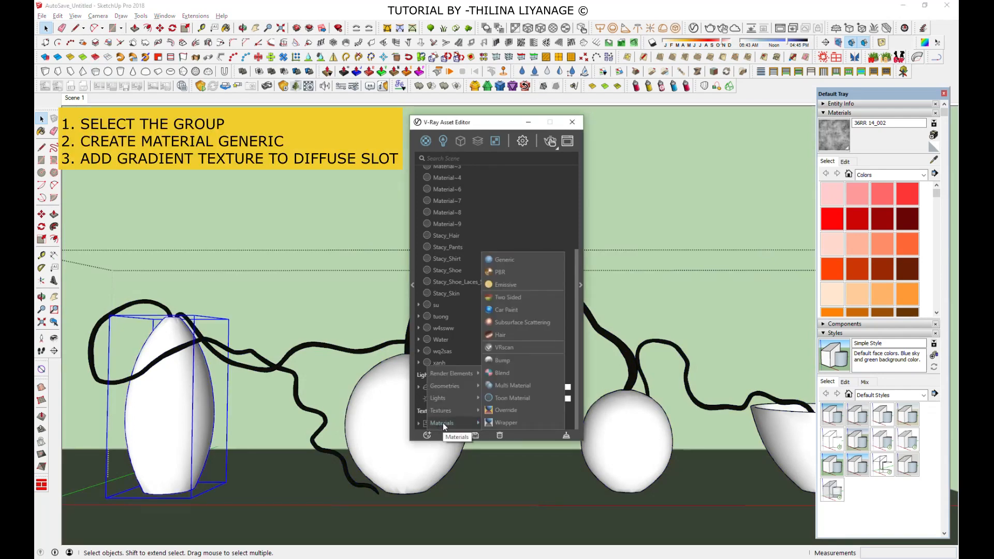
{"action": "left_click", "coordinate": [521, 258]}
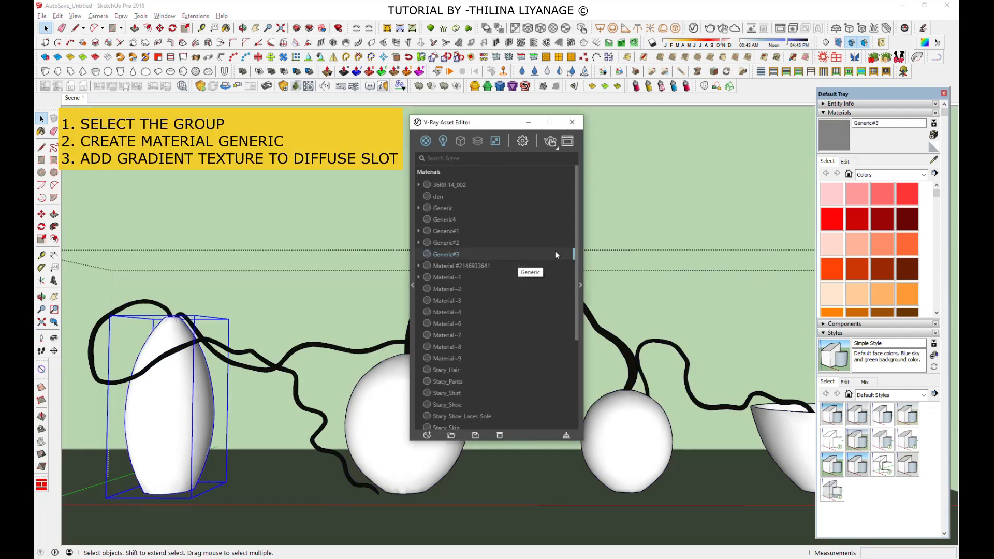
{"action": "left_click", "coordinate": [580, 285]}
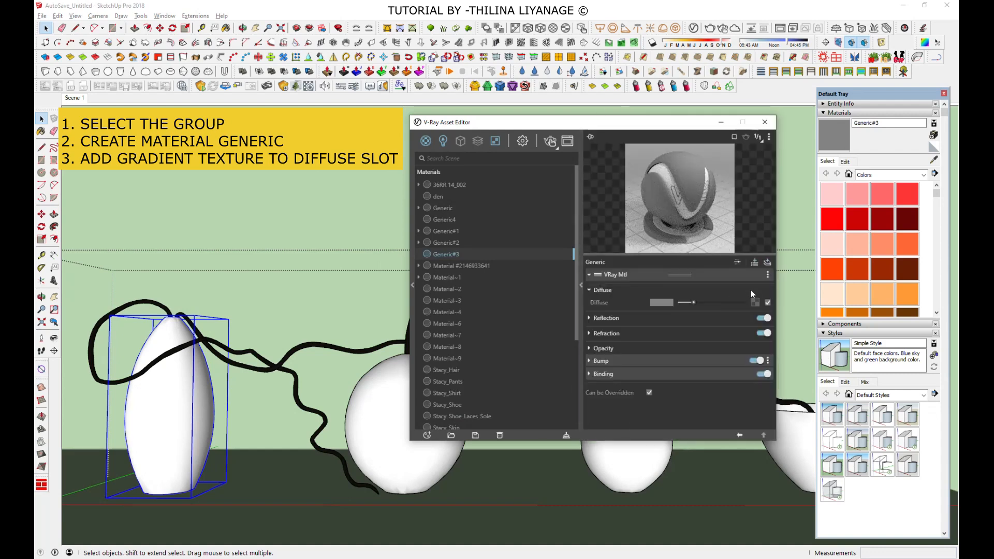
{"action": "left_click", "coordinate": [768, 262]}
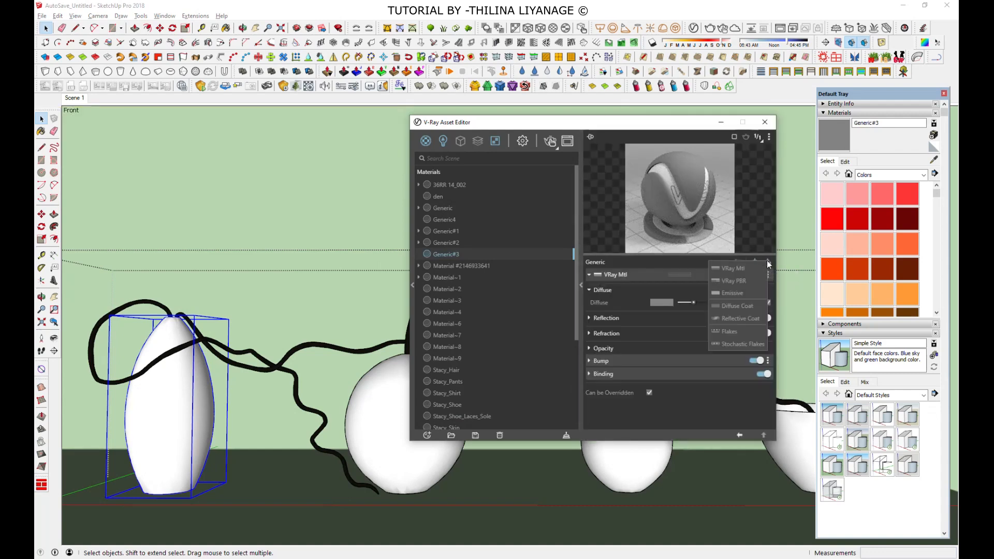
{"action": "left_click", "coordinate": [744, 317]}
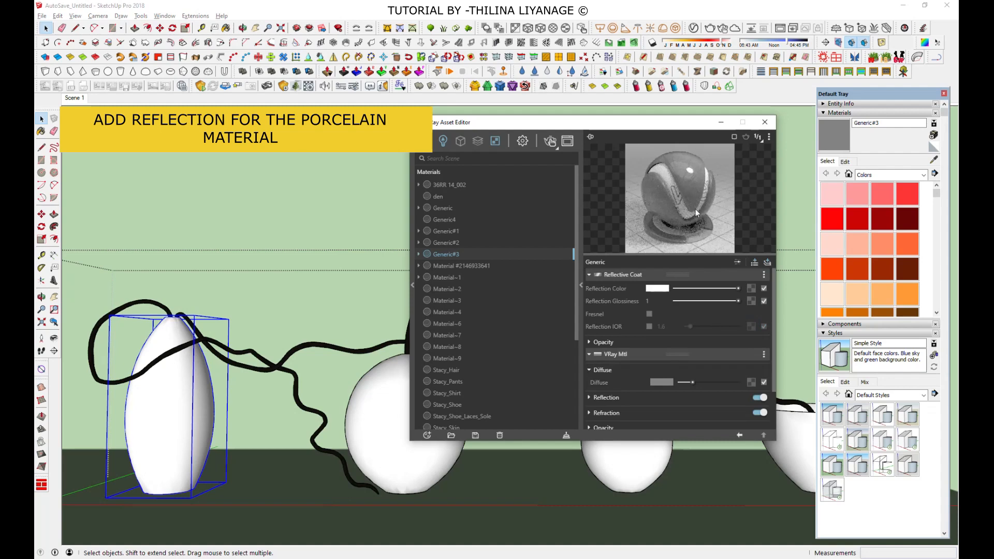
Add a Gradient texture to the new material's Diffuse slot and change its black stop to bright red (RGB about 0.987, 0.019, 0.019)
{"action": "left_click", "coordinate": [751, 382]}
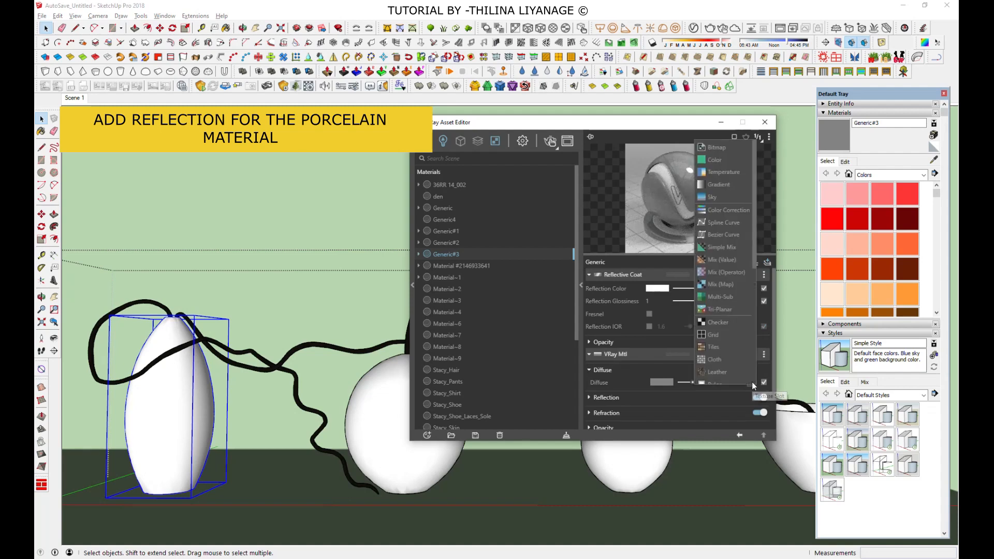
{"action": "left_click", "coordinate": [730, 184]}
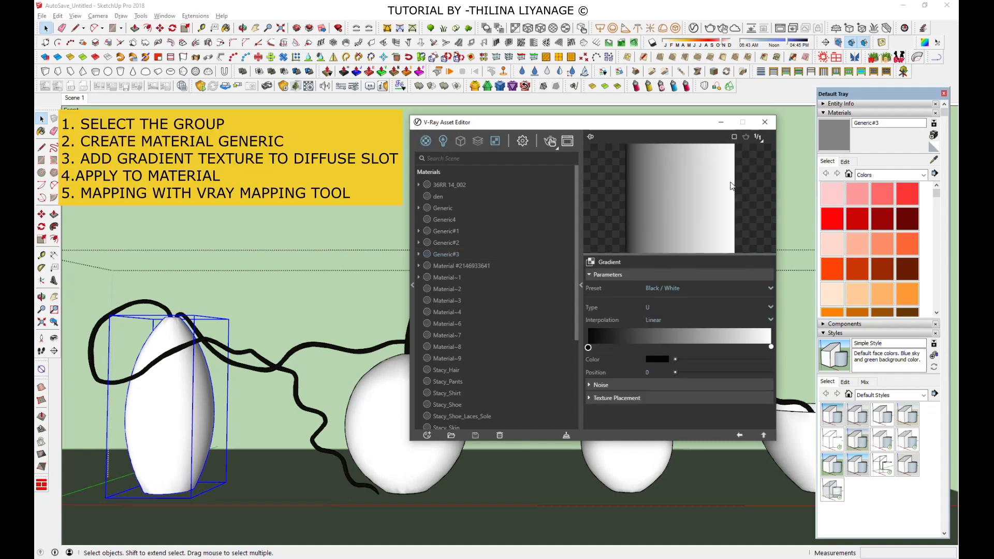
{"action": "left_click", "coordinate": [659, 360]}
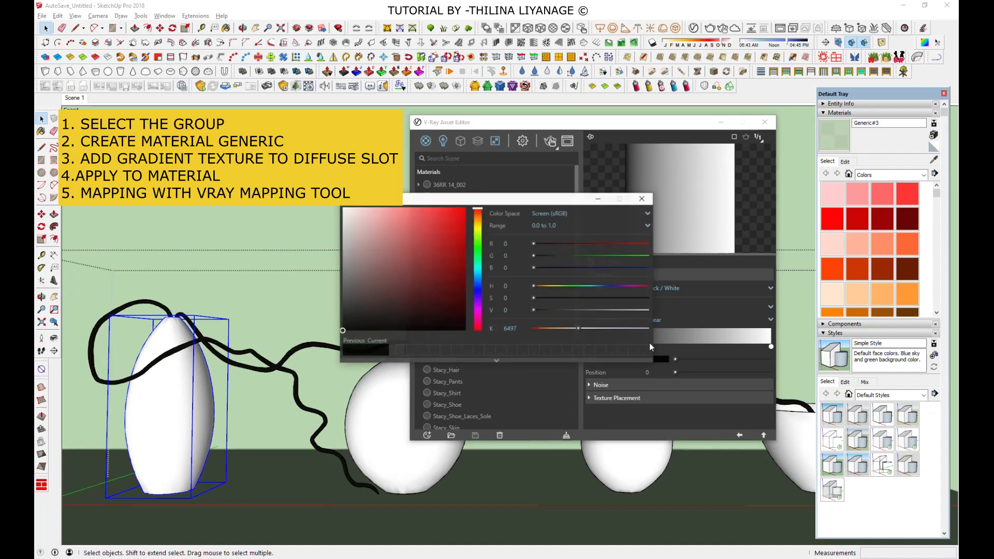
{"action": "left_click_drag", "start_coordinate": [428, 234], "coordinate": [465, 212]}
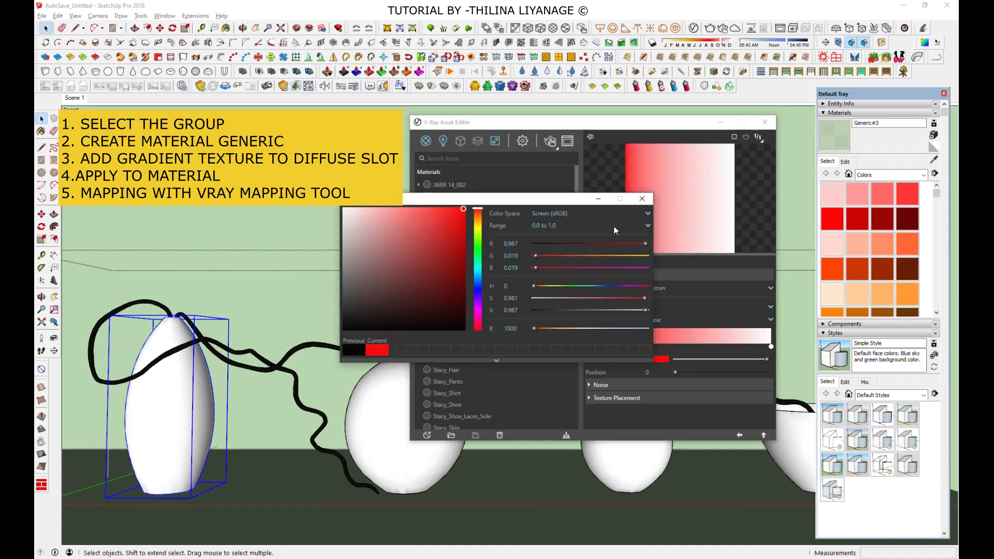
{"action": "left_click", "coordinate": [642, 200]}
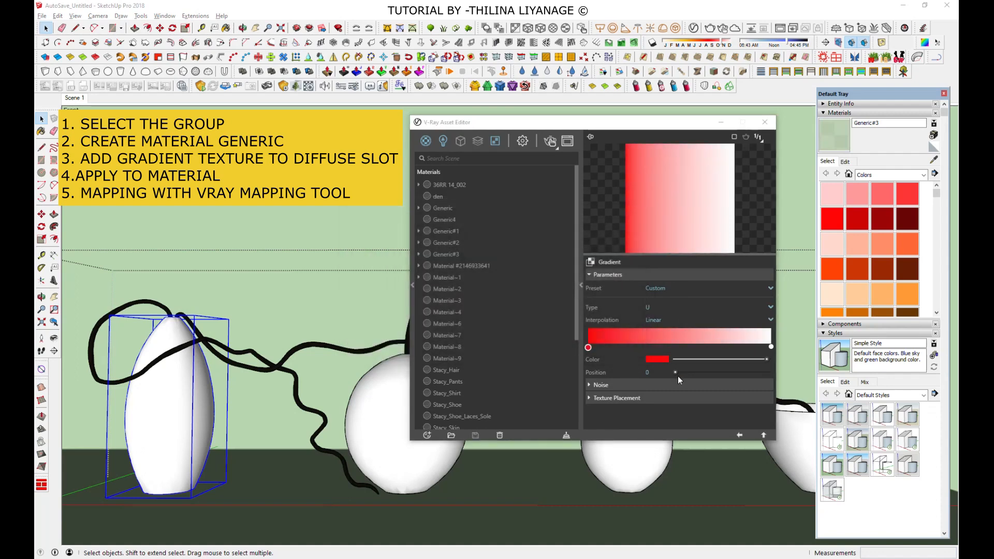
Set the gradient type to V, move the red stop to position 0.06, and return to the material settings
{"action": "left_click", "coordinate": [649, 306]}
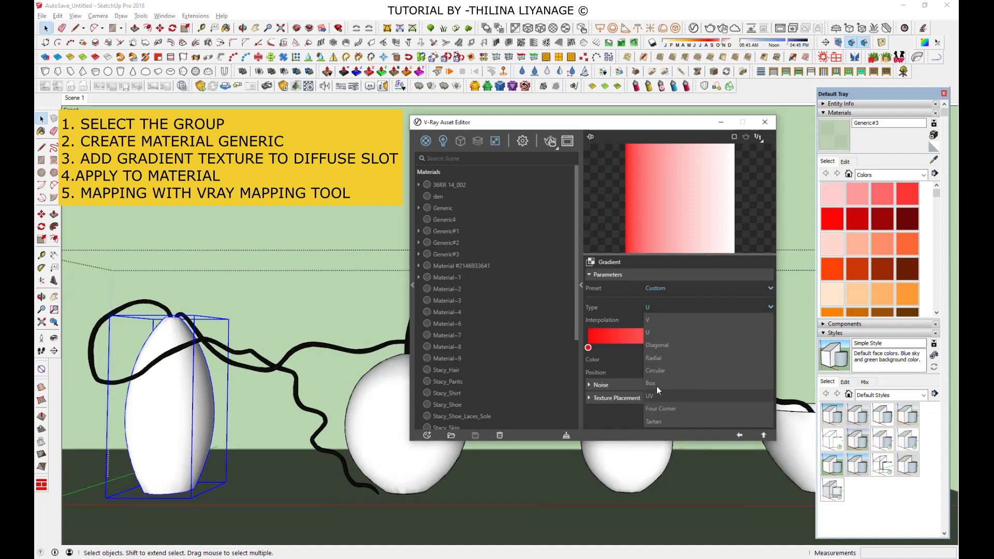
{"action": "left_click", "coordinate": [660, 321]}
{"action": "left_click_drag", "start_coordinate": [593, 350], "coordinate": [599, 349]}
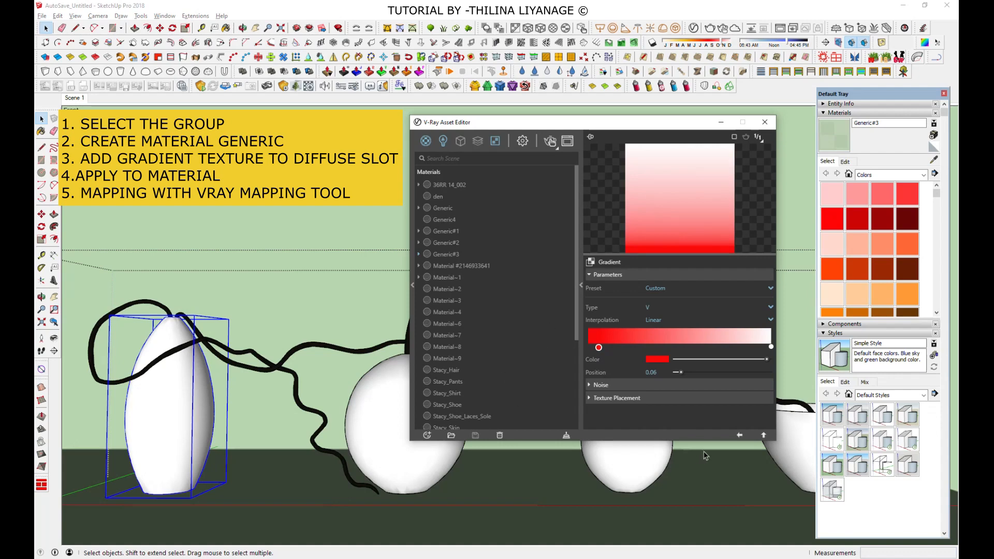
{"action": "left_click", "coordinate": [740, 434]}
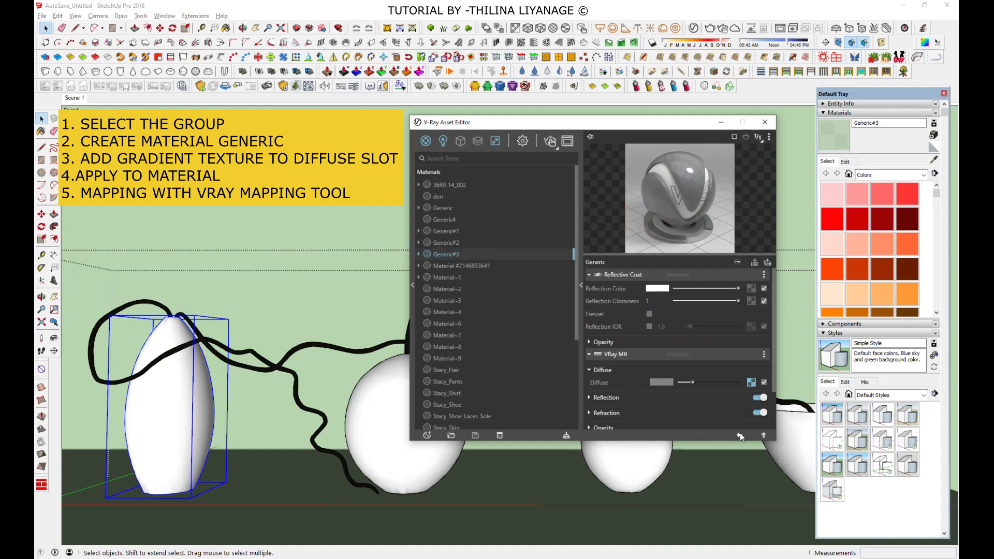
Apply the red gradient material to the selected tall vase and start an interactive V-Ray render
{"action": "right_click", "coordinate": [447, 256]}
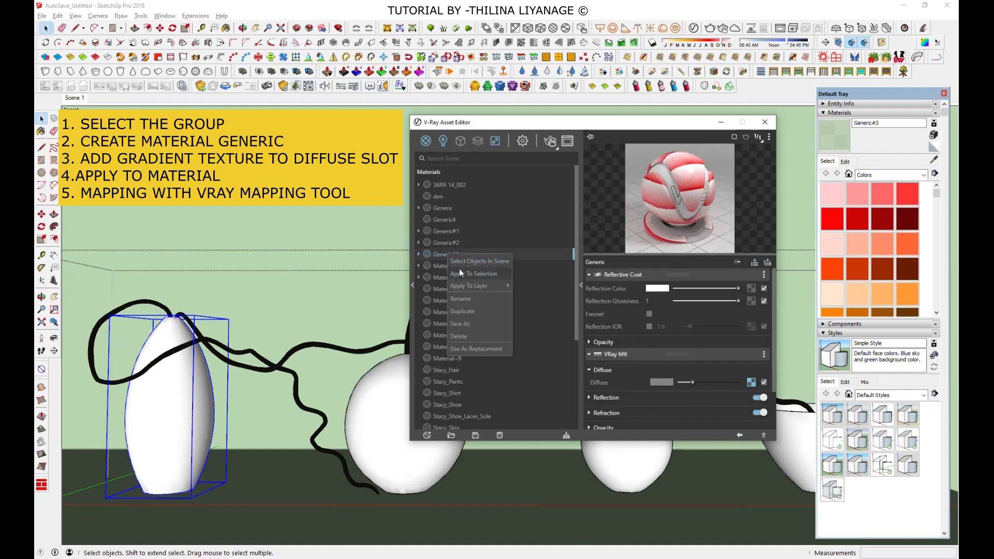
{"action": "left_click", "coordinate": [464, 273]}
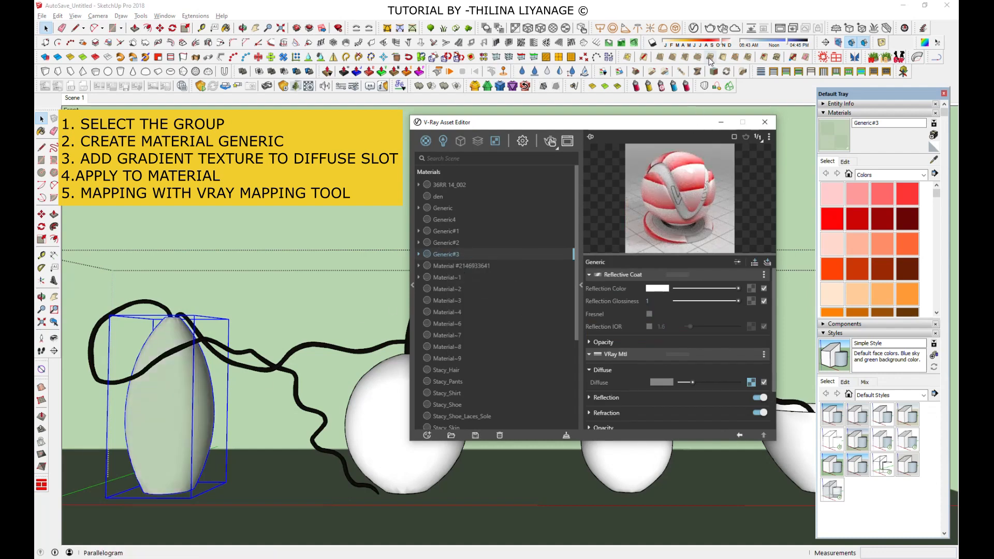
{"action": "left_click", "coordinate": [723, 29]}
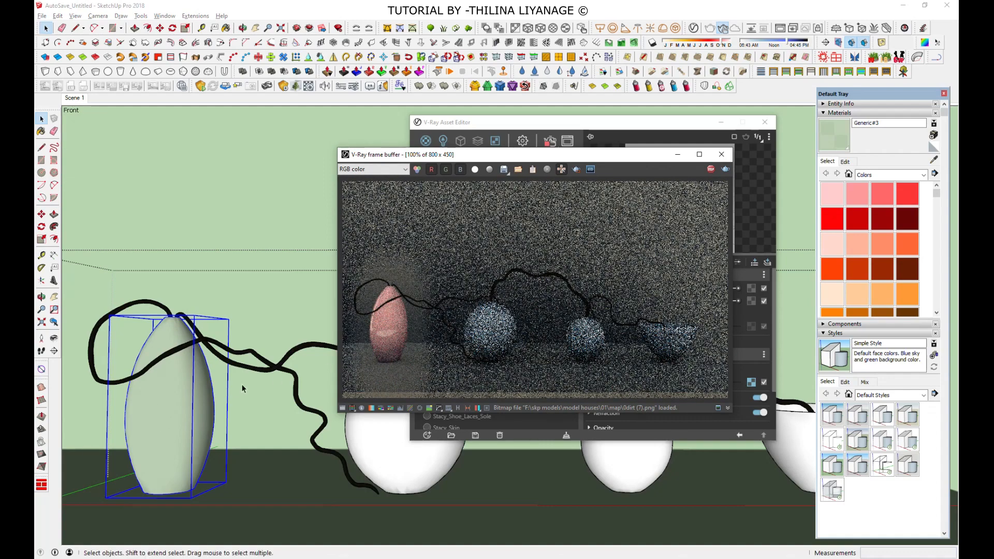
Map the gradient along the height of the tall vase's surface and render only the region around that vase
{"action": "double_click", "coordinate": [176, 409]}
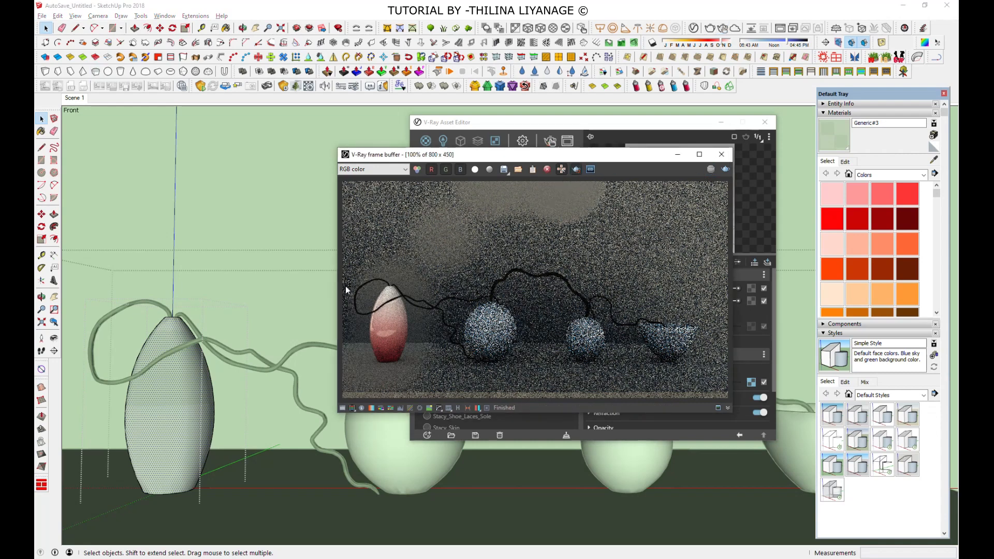
{"action": "left_click_drag", "start_coordinate": [347, 266], "coordinate": [426, 376]}
{"action": "left_click", "coordinate": [722, 28]}
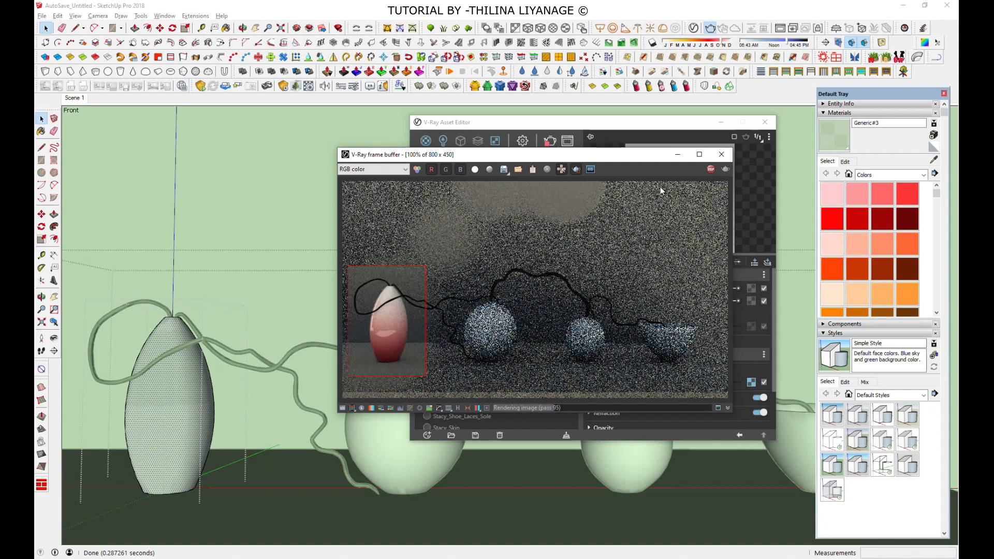
{"action": "left_click", "coordinate": [711, 169]}
Arrange the frame buffer and Asset Editor side by side and set the render region around the large round vase
{"action": "left_click_drag", "start_coordinate": [651, 156], "coordinate": [418, 92]}
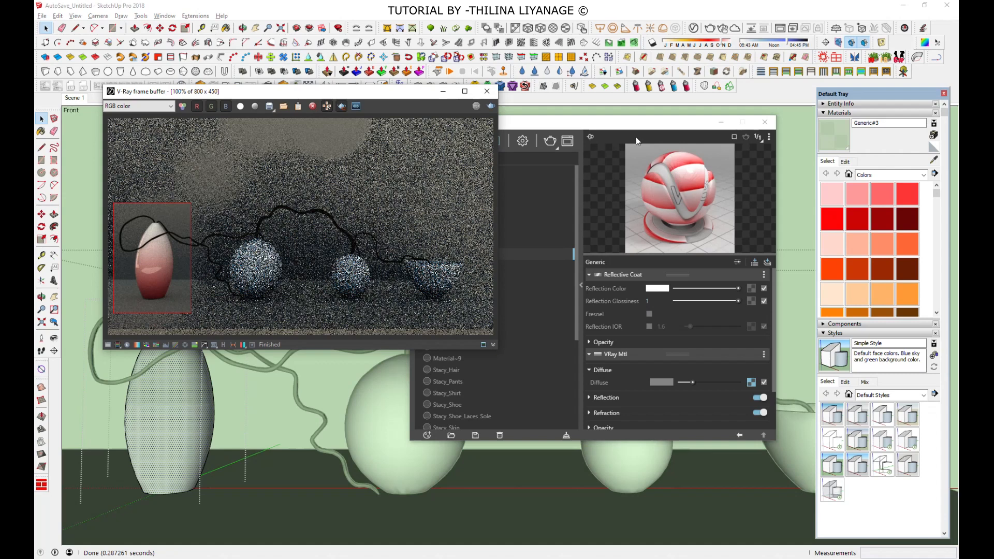
{"action": "left_click_drag", "start_coordinate": [644, 126], "coordinate": [711, 99]}
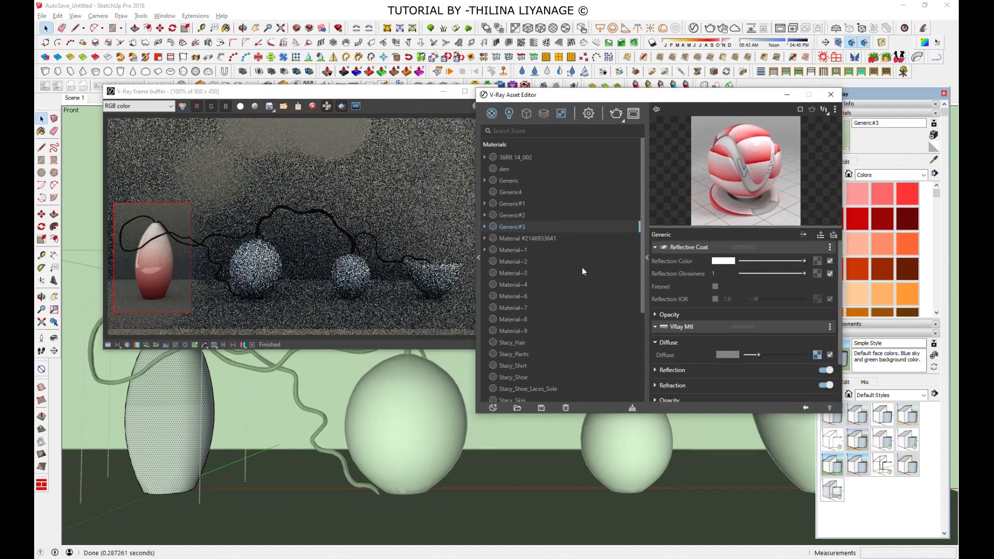
{"action": "left_click", "coordinate": [343, 109]}
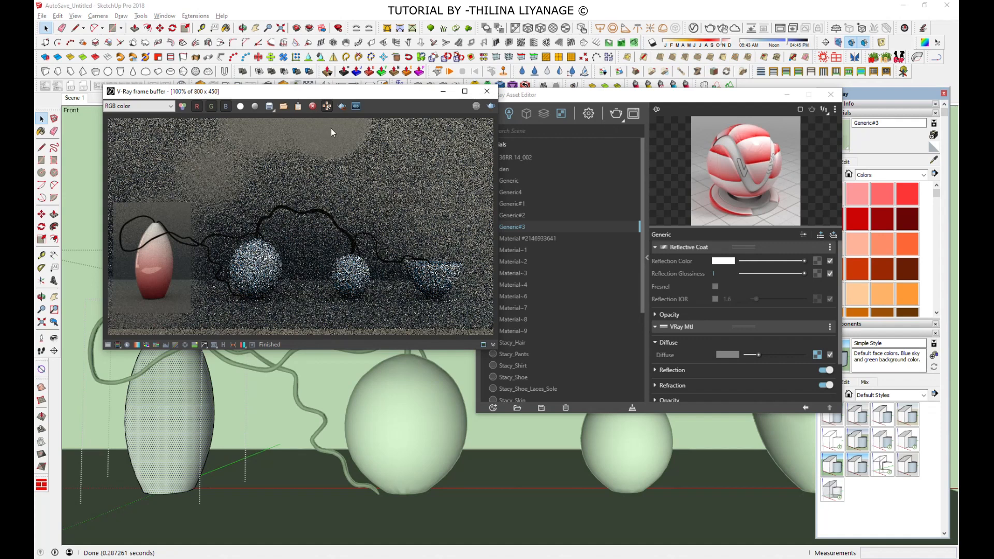
{"action": "mouse_move", "coordinate": [211, 207]}
{"action": "left_mouse_down"}
{"action": "mouse_move", "coordinate": [234, 275]}
{"action": "mouse_move", "coordinate": [291, 315]}
{"action": "left_mouse_up"}
Select the large round vase and create another Generic material with a Reflective Coat layer
{"action": "left_click", "coordinate": [45, 28]}
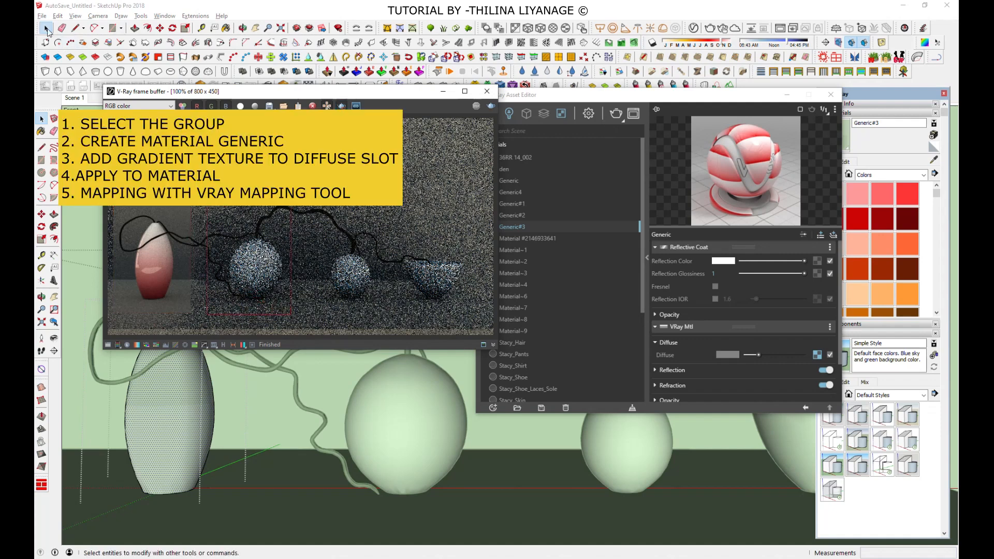
{"action": "left_click", "coordinate": [409, 403]}
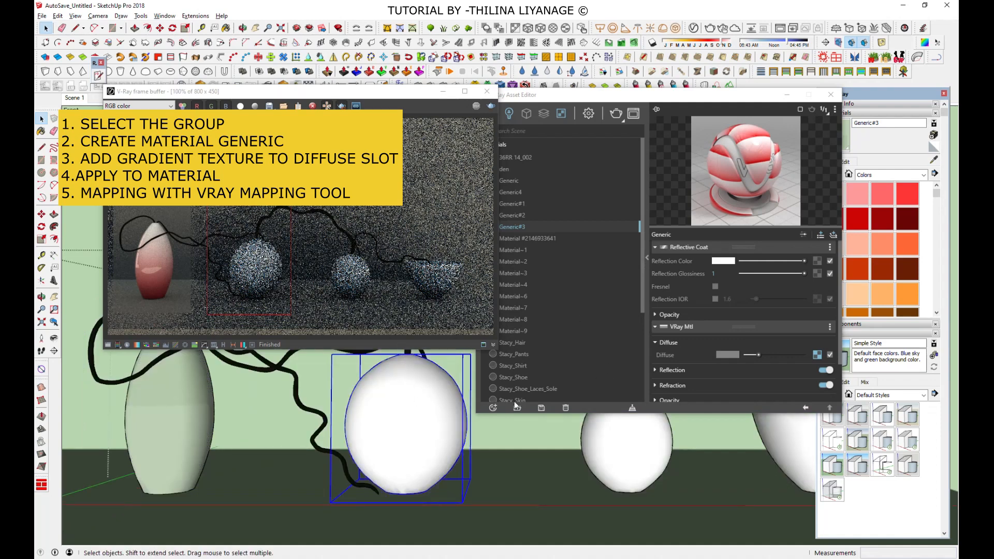
{"action": "left_click", "coordinate": [494, 408]}
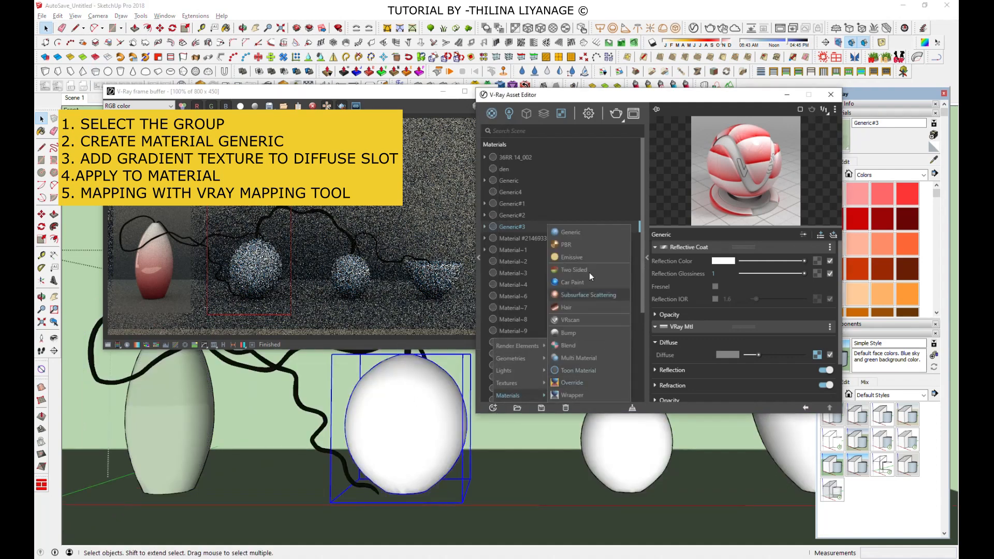
{"action": "left_click", "coordinate": [587, 231]}
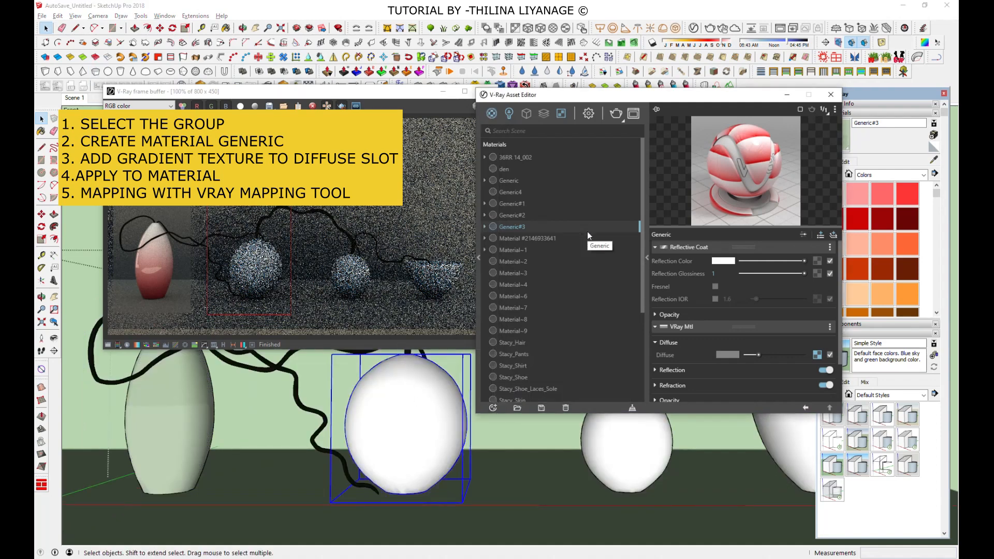
{"action": "left_click", "coordinate": [834, 247]}
{"action": "left_click", "coordinate": [805, 294]}
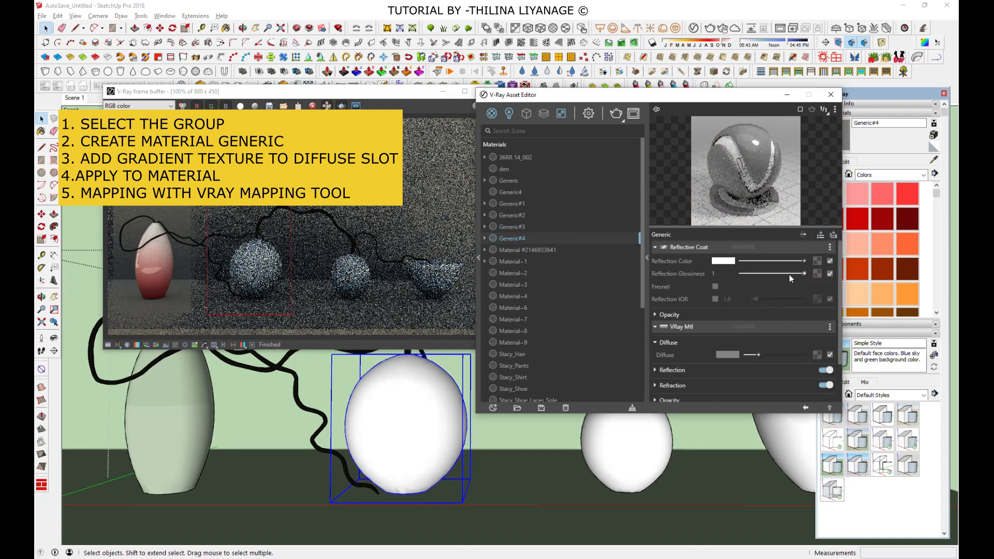
Put a Gradient texture in this material's Diffuse slot and change its black stop to blue (RGB 0.239, 0.624, 0.73)
{"action": "left_click", "coordinate": [816, 356]}
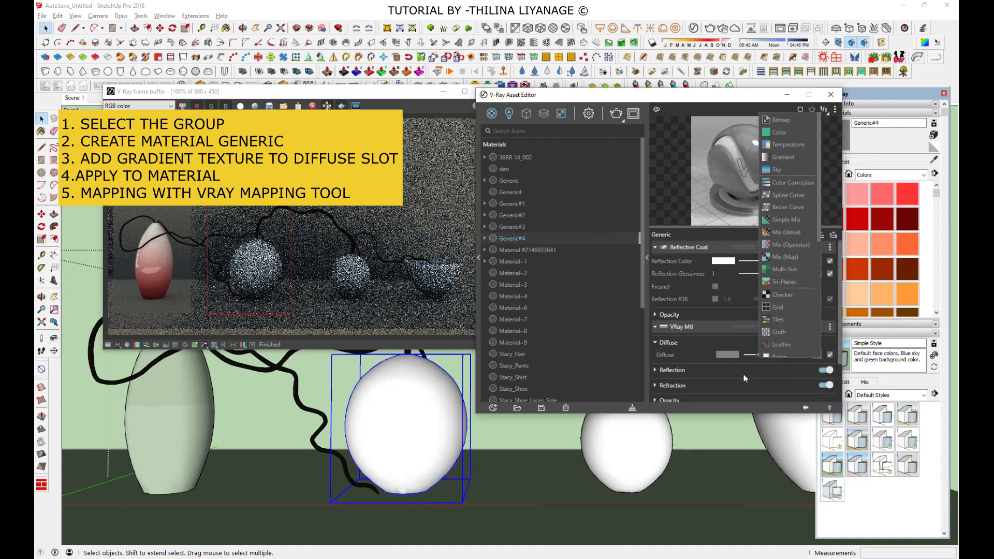
{"action": "left_click", "coordinate": [784, 157]}
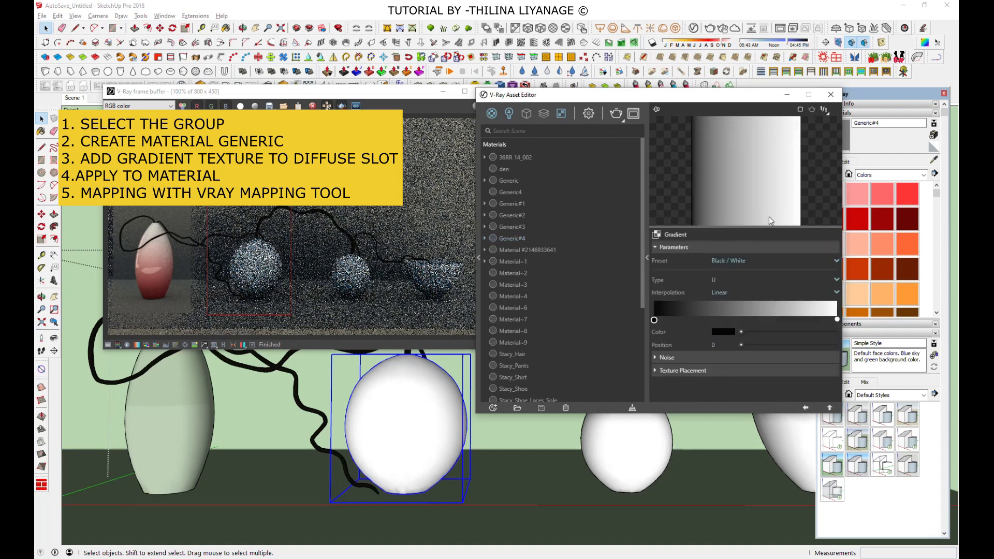
{"action": "left_click", "coordinate": [723, 332]}
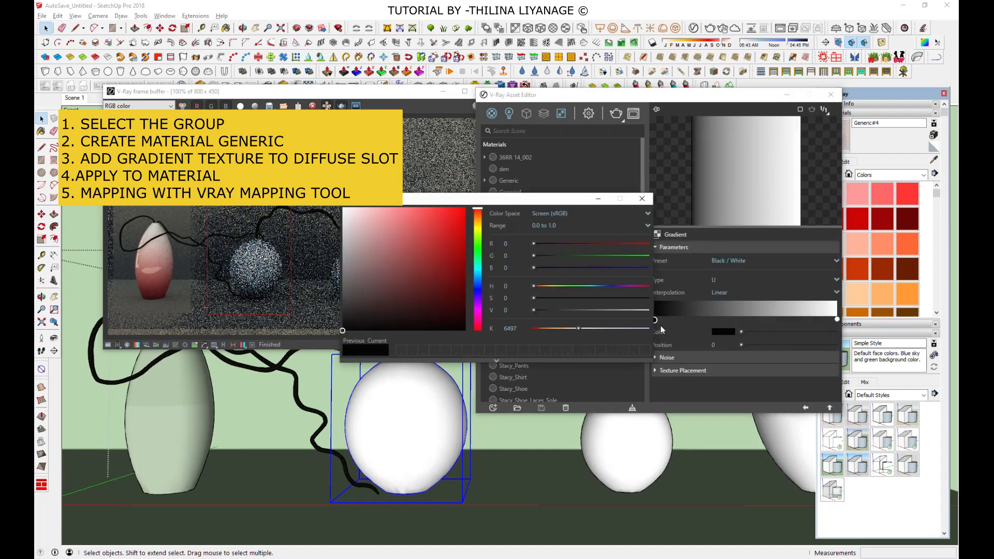
{"action": "left_click", "coordinate": [478, 275]}
{"action": "left_click", "coordinate": [424, 259]}
{"action": "left_click_drag", "start_coordinate": [424, 259], "coordinate": [425, 241]}
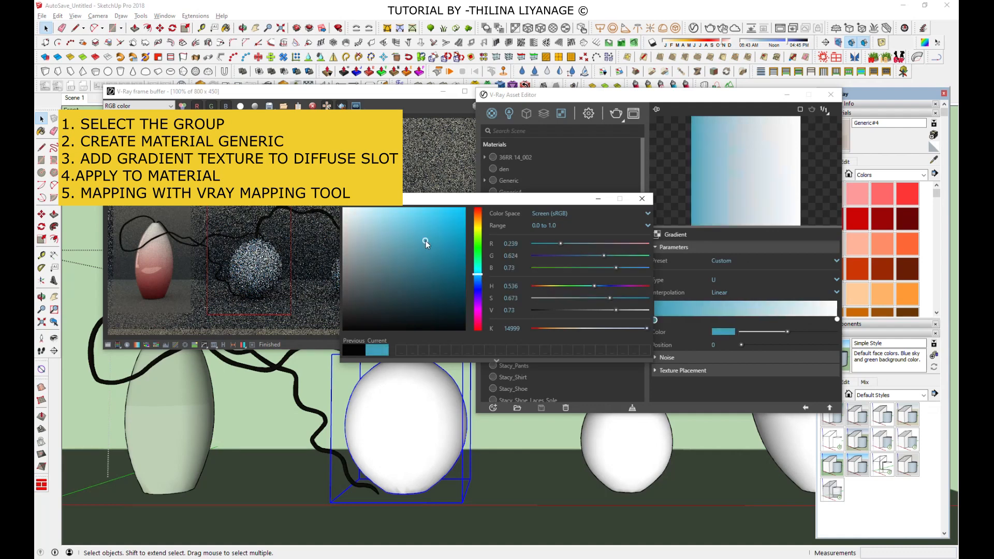
{"action": "left_click", "coordinate": [642, 199]}
Set the blue gradient's type to V and move its blue stop to position 0.37
{"action": "left_click_drag", "start_coordinate": [656, 320], "coordinate": [703, 323]}
{"action": "left_click", "coordinate": [714, 280]}
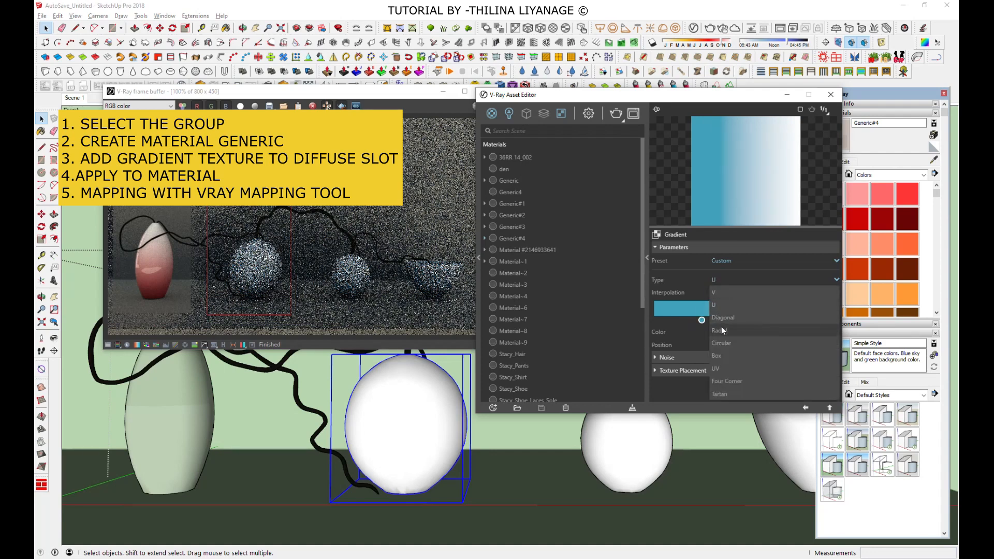
{"action": "left_click", "coordinate": [719, 295]}
{"action": "left_click_drag", "start_coordinate": [702, 321], "coordinate": [722, 321]}
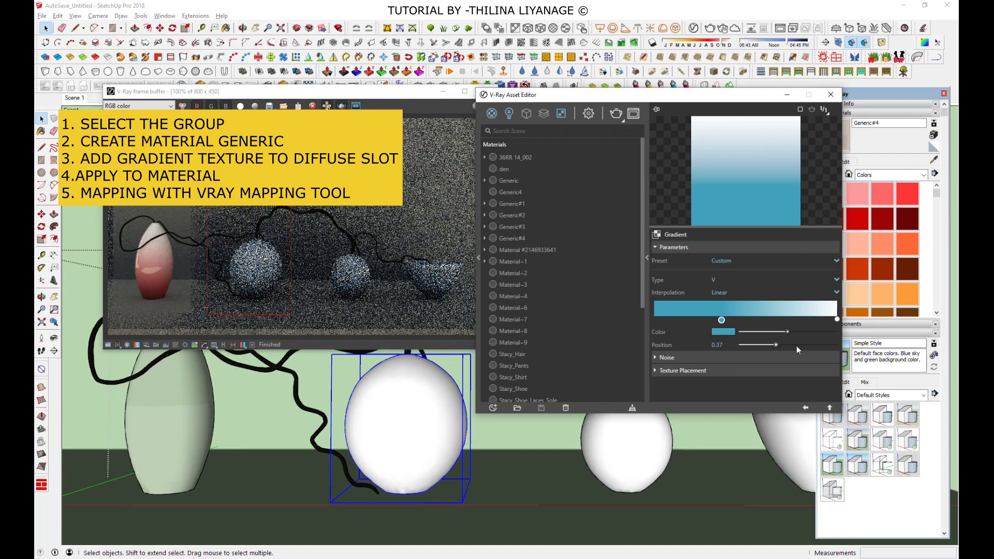
Set the blue stop's position to 0.28 and apply the blue gradient material to the selected large round vase
{"action": "left_click_drag", "start_coordinate": [773, 345], "coordinate": [767, 345]}
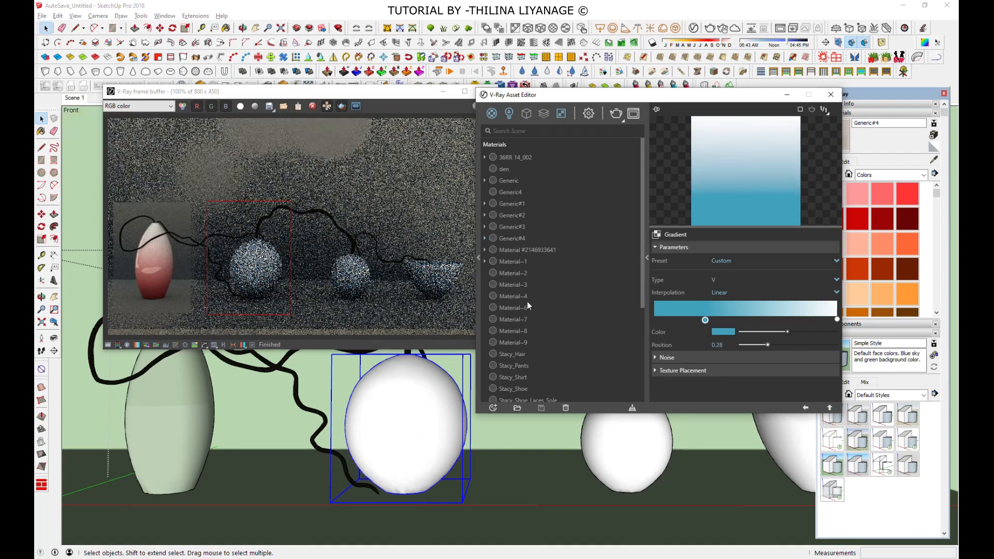
{"action": "left_click", "coordinate": [805, 409]}
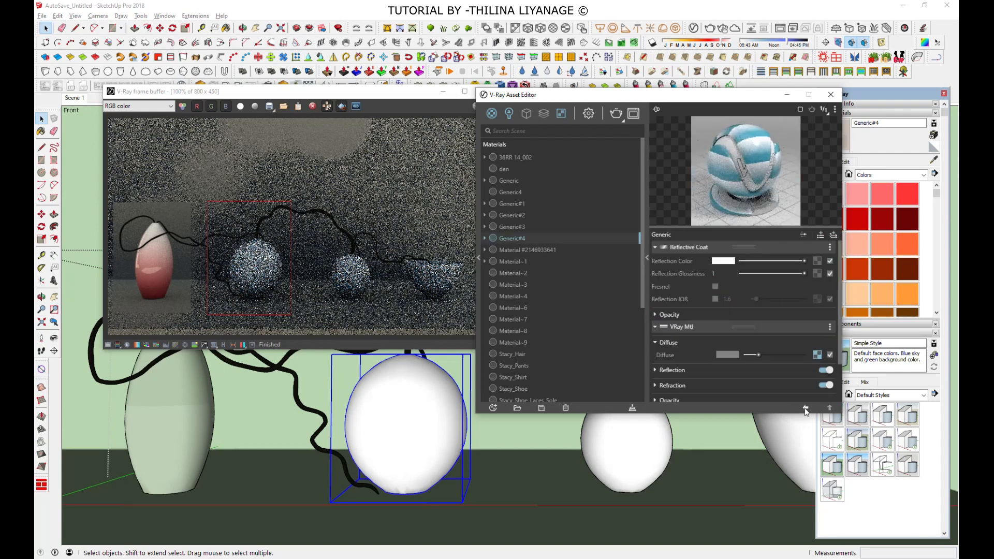
{"action": "right_click", "coordinate": [509, 239]}
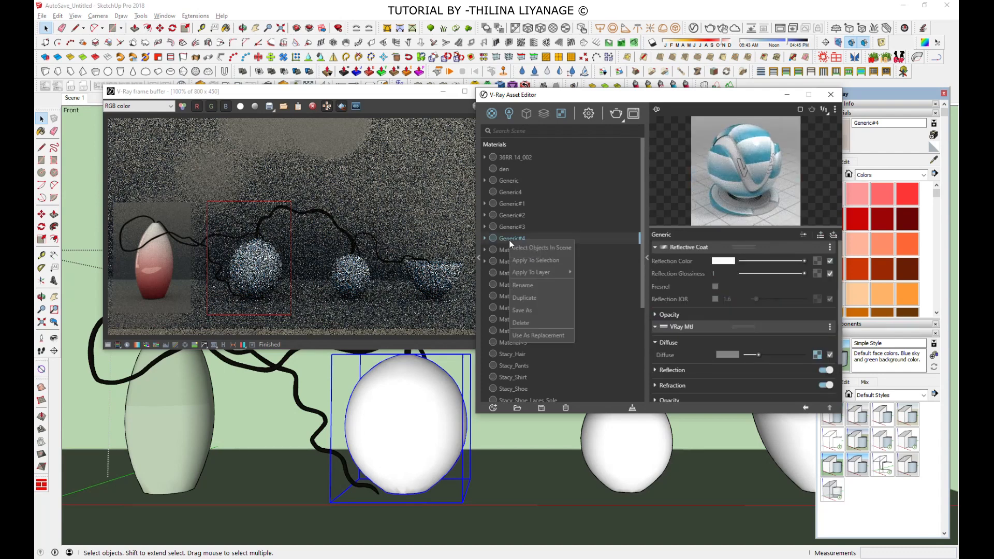
{"action": "left_click", "coordinate": [529, 260]}
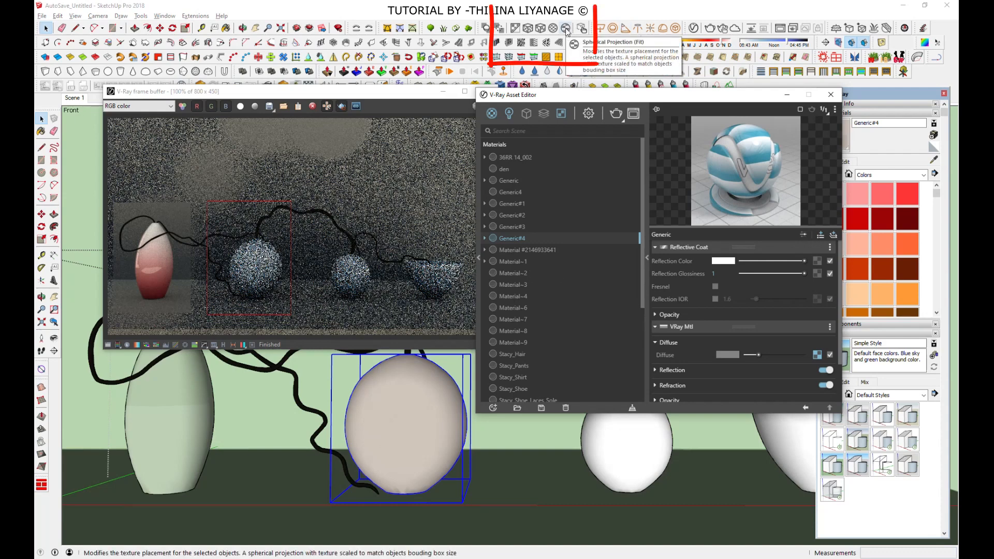
Map the large round vase with Spherical Projection (Fit) and start an interactive render
{"action": "left_click", "coordinate": [566, 29]}
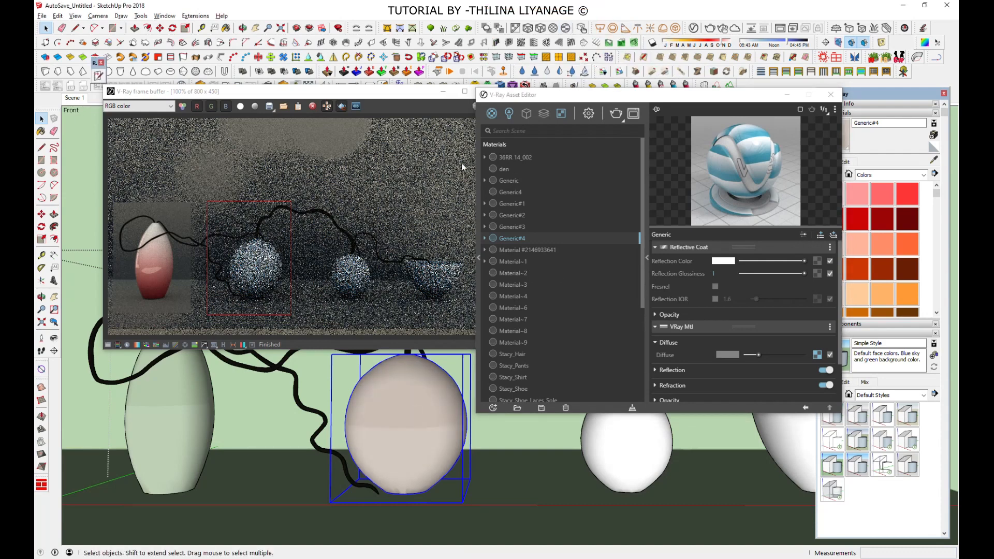
{"action": "left_click", "coordinate": [722, 29]}
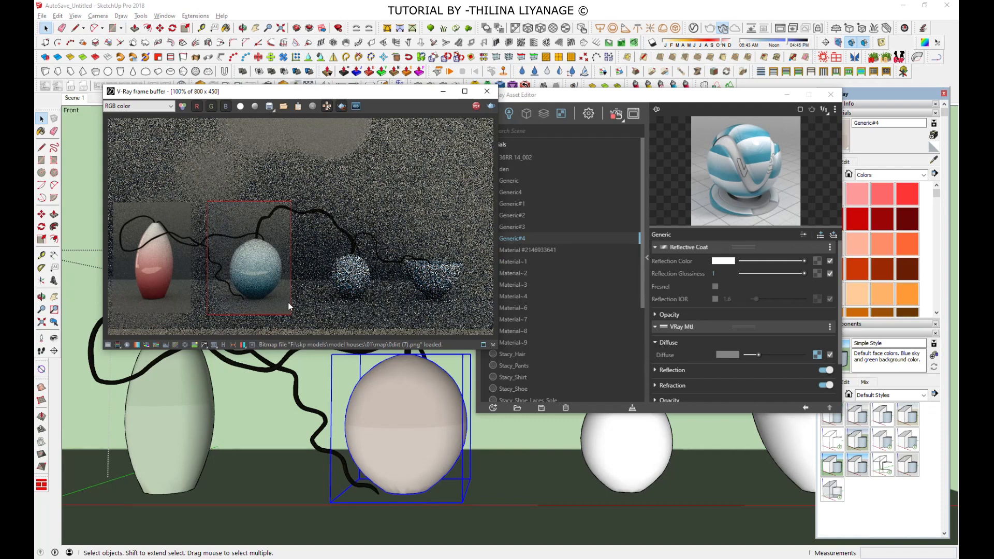
Reopen the blue material's Diffuse gradient, move its blue stop to position 0.38 and its white stop slightly inward from the end
{"action": "left_click", "coordinate": [818, 355]}
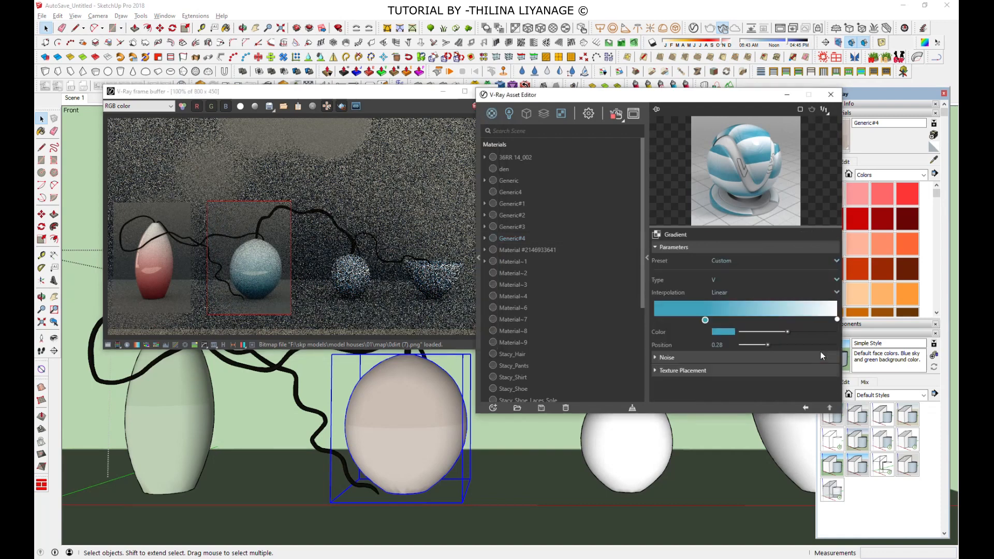
{"action": "left_click_drag", "start_coordinate": [705, 322], "coordinate": [683, 323]}
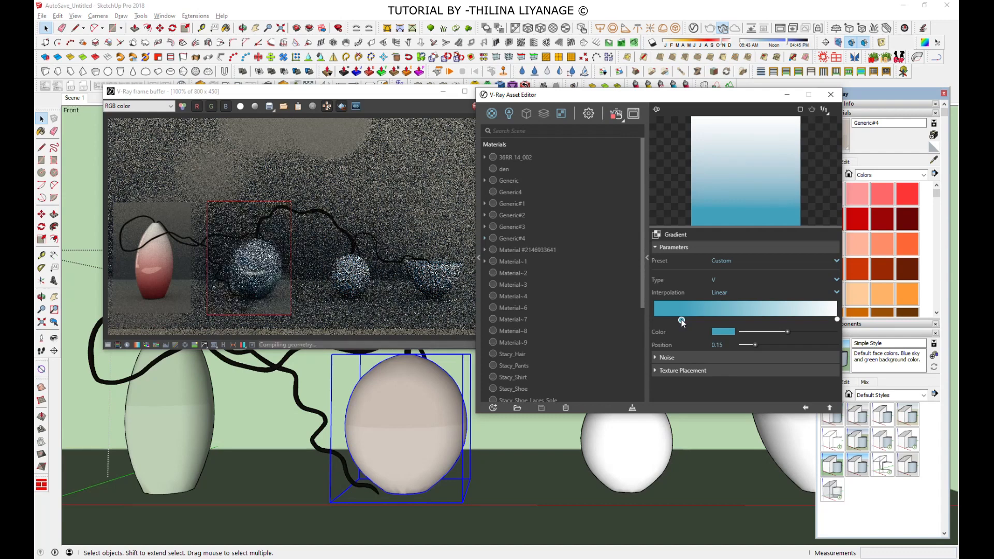
{"action": "left_click_drag", "start_coordinate": [836, 320], "coordinate": [754, 321]}
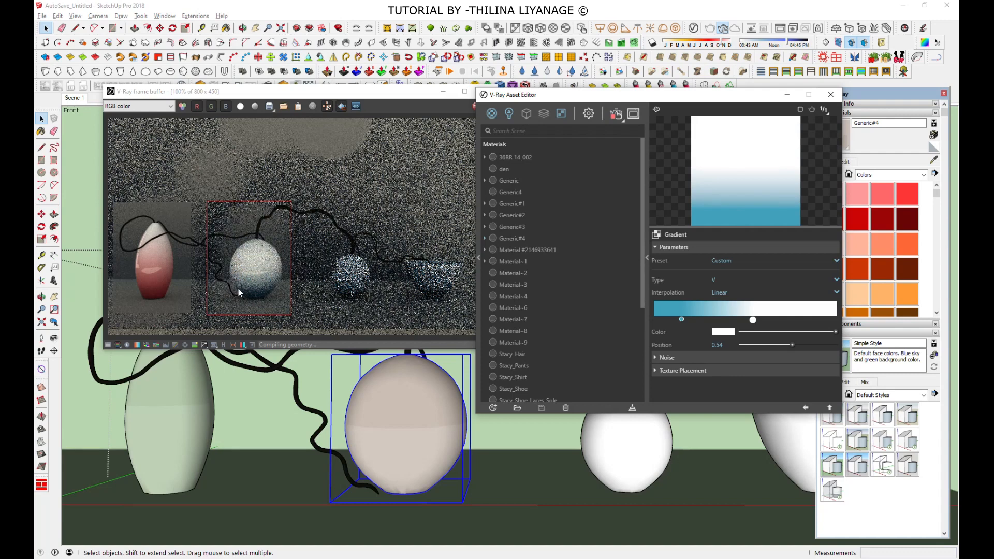
{"action": "left_click_drag", "start_coordinate": [753, 321], "coordinate": [828, 327]}
{"action": "left_click", "coordinate": [682, 320]}
{"action": "left_click_drag", "start_coordinate": [682, 319], "coordinate": [739, 322]}
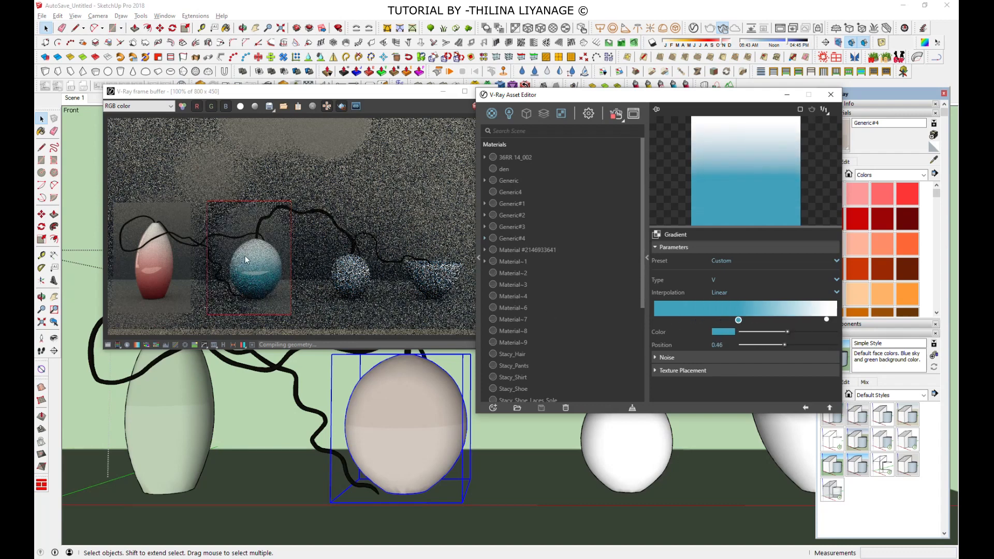
{"action": "left_click_drag", "start_coordinate": [739, 320], "coordinate": [723, 319]}
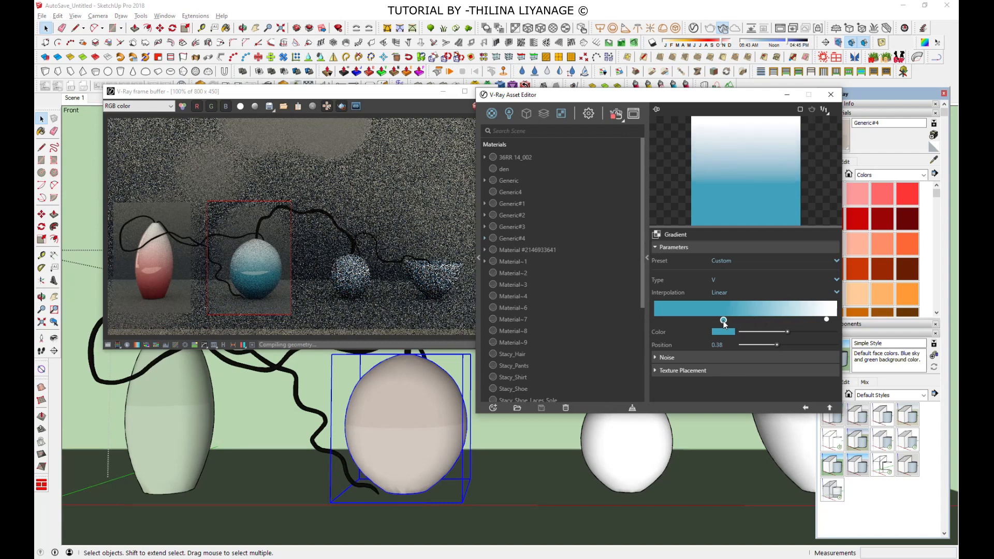
Try the U and Circular types on the blue gradient in the live render
{"action": "left_click", "coordinate": [713, 279]}
{"action": "left_click", "coordinate": [716, 293]}
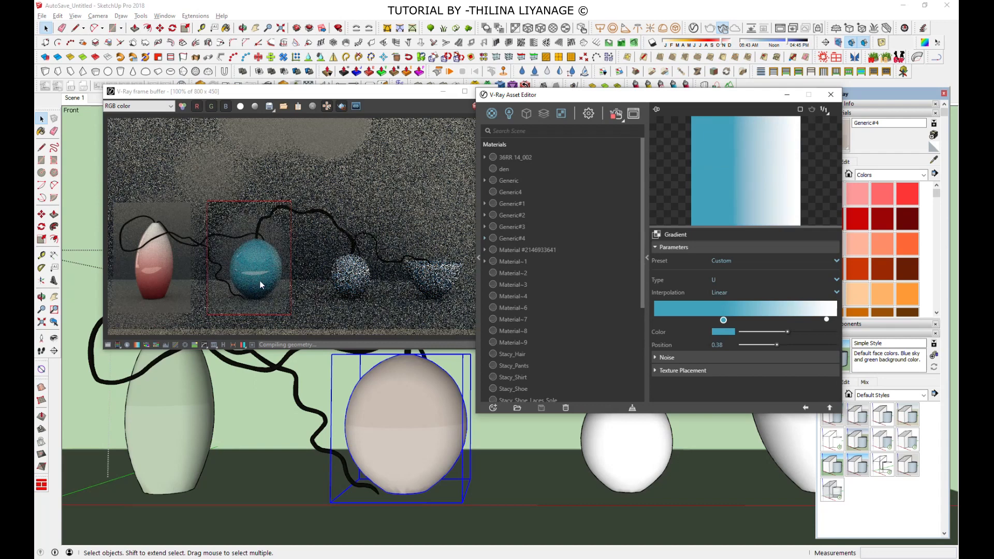
{"action": "left_click", "coordinate": [713, 280]}
{"action": "left_click", "coordinate": [722, 339]}
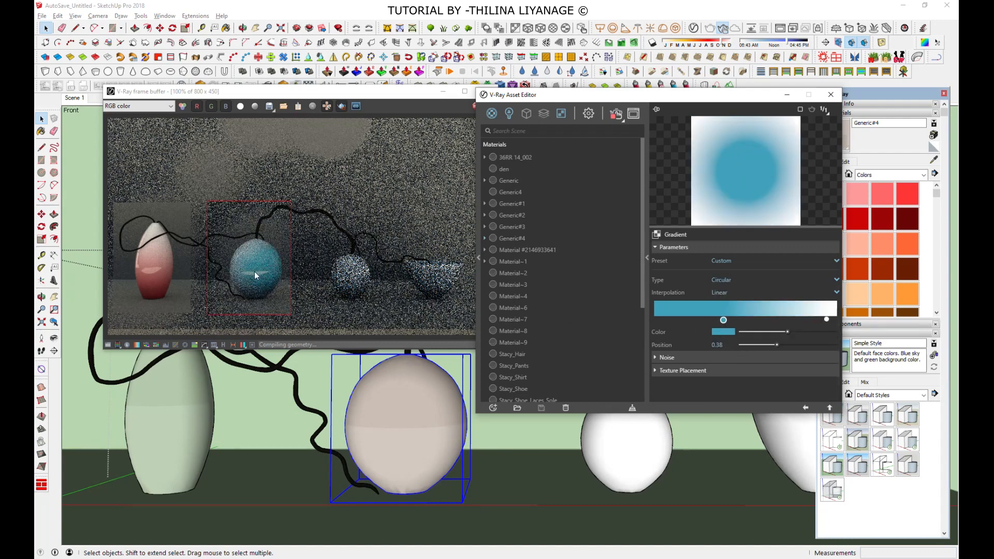
Darken the gradient's blue stop to a deeper teal and try the Box gradient type
{"action": "left_click_drag", "start_coordinate": [787, 333], "coordinate": [769, 334]}
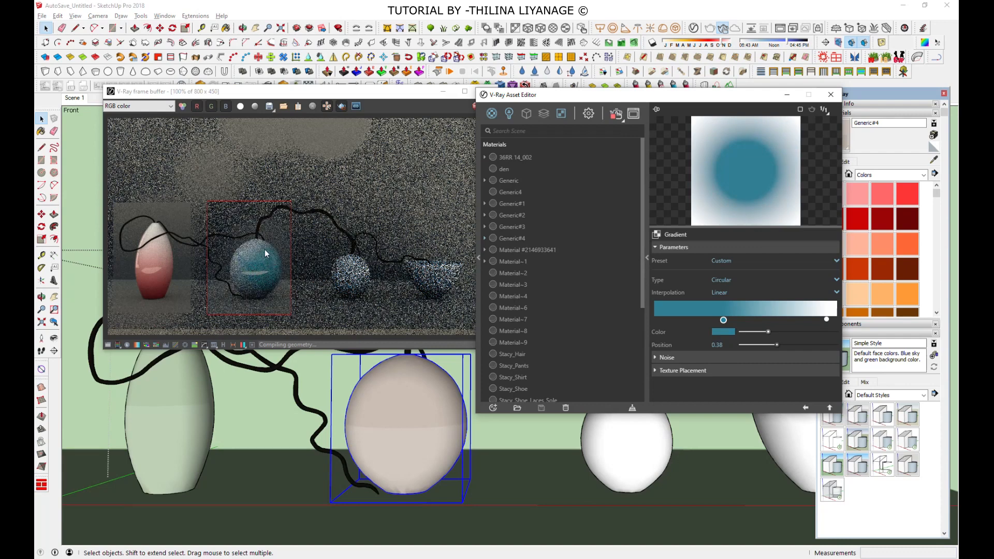
{"action": "left_click", "coordinate": [724, 280]}
{"action": "left_click", "coordinate": [728, 355]}
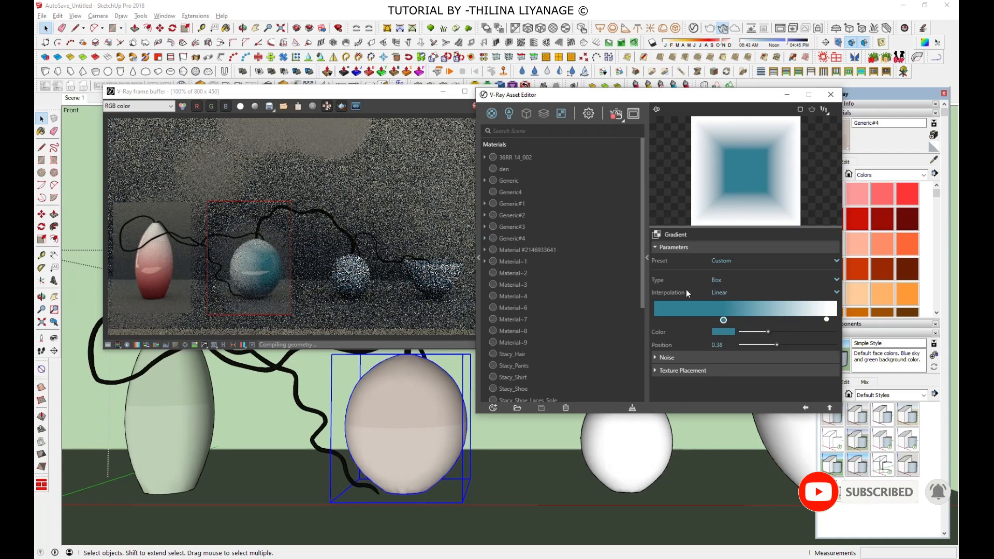
Return the gradient's type to V and set the teal stop's position to 0.43
{"action": "left_click", "coordinate": [719, 279]}
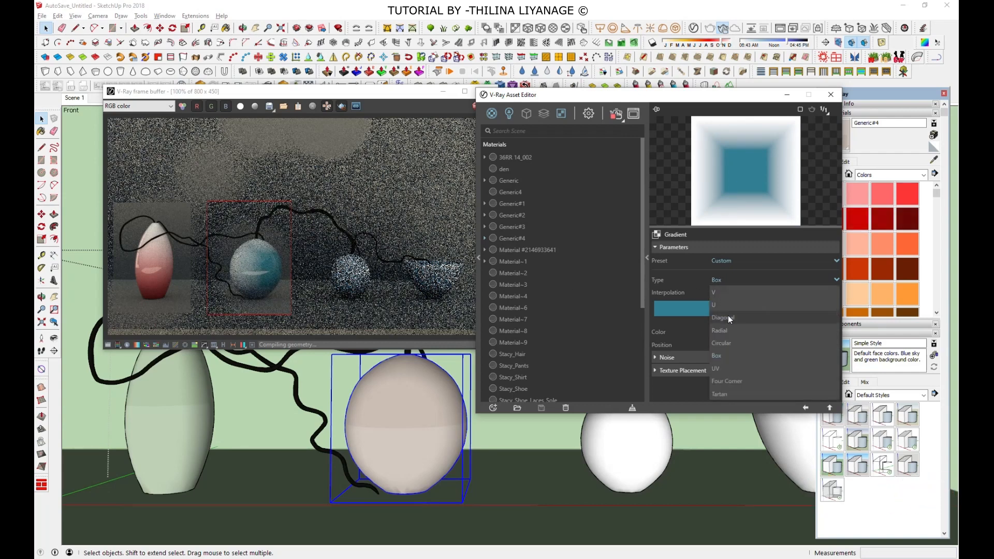
{"action": "left_click", "coordinate": [738, 293]}
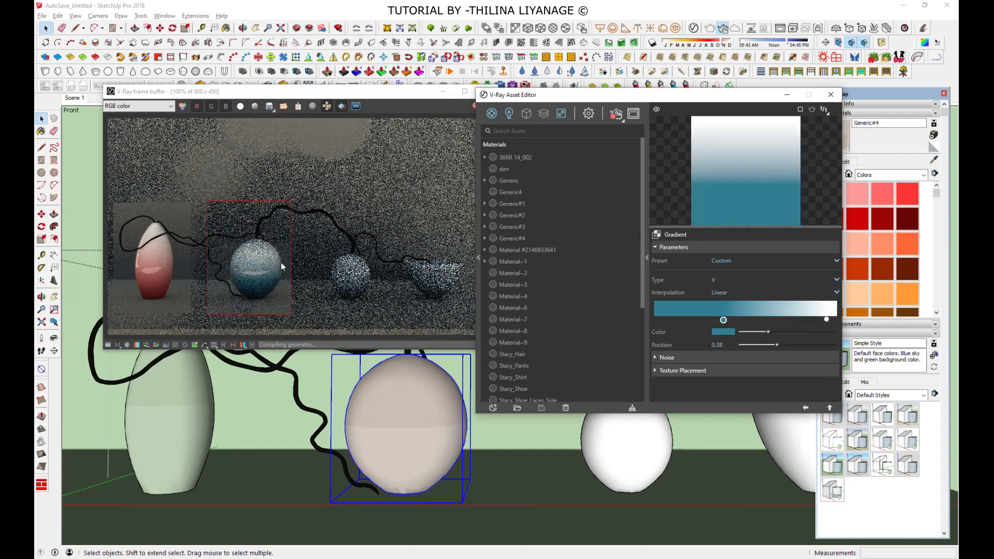
{"action": "left_click_drag", "start_coordinate": [720, 323], "coordinate": [781, 344]}
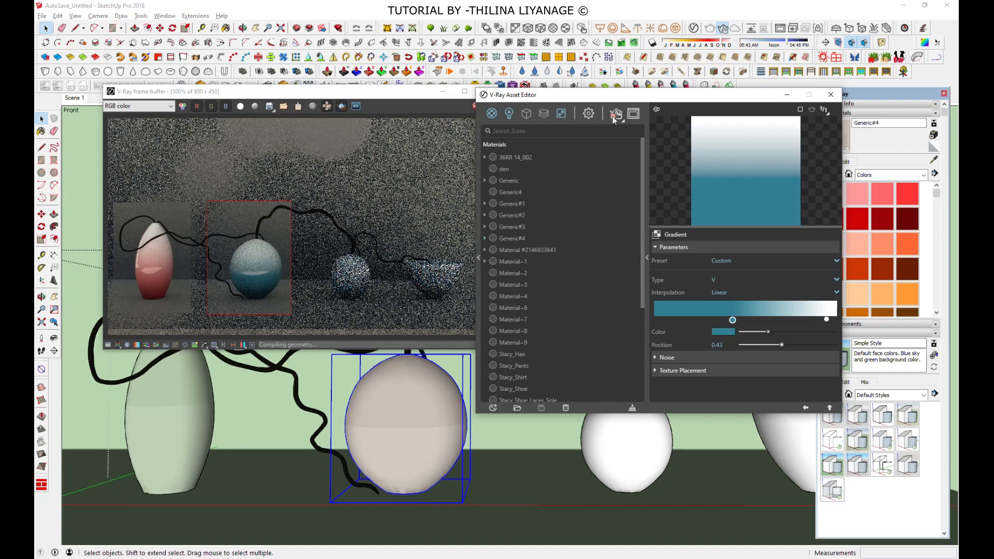
Select the small round vase and set the render region around it in the frame buffer
{"action": "left_click", "coordinate": [631, 462]}
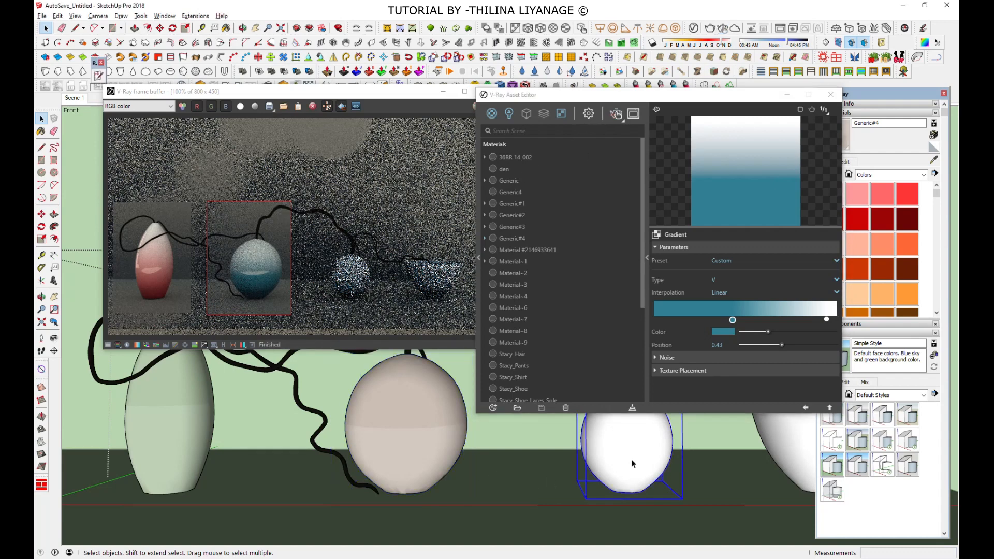
{"action": "left_click_drag", "start_coordinate": [304, 208], "coordinate": [381, 319]}
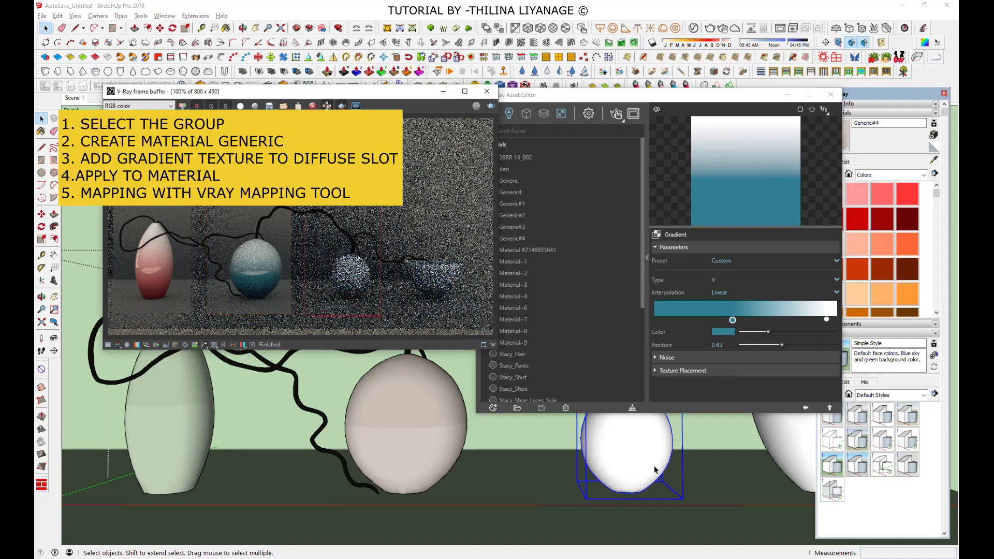
Create another Generic material for the small round vase and add a Reflective Coat layer to it
{"action": "left_click", "coordinate": [492, 408]}
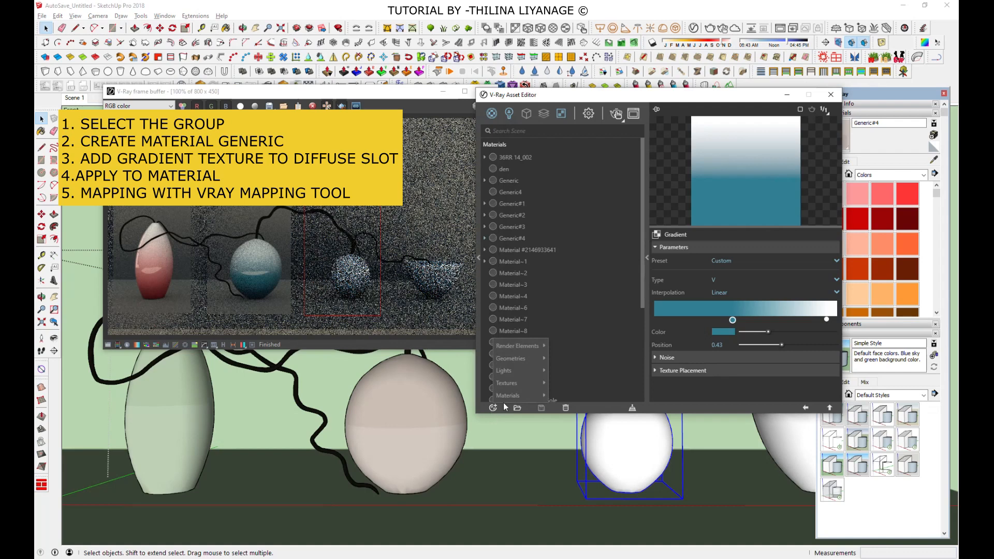
{"action": "mouse_move", "coordinate": [513, 396]}
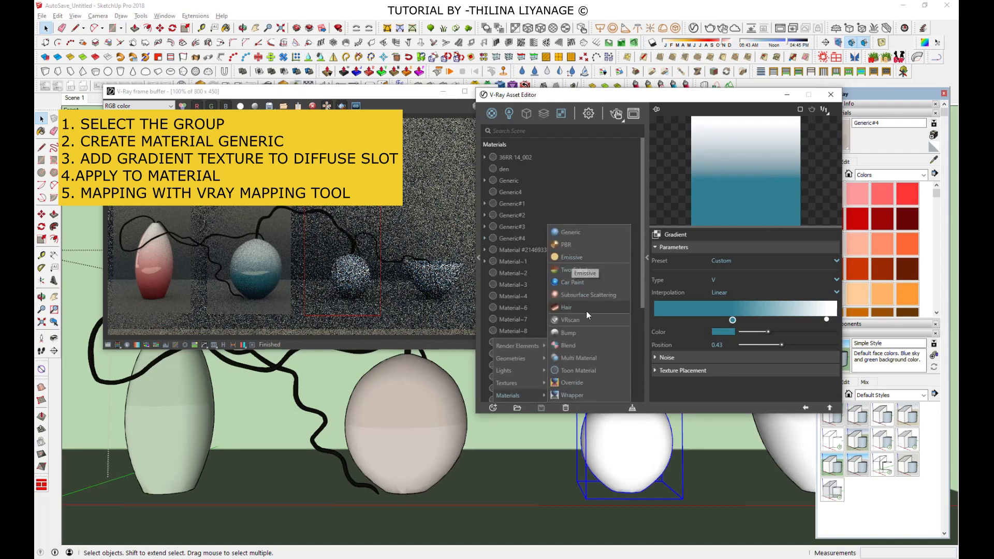
{"action": "left_click", "coordinate": [568, 233]}
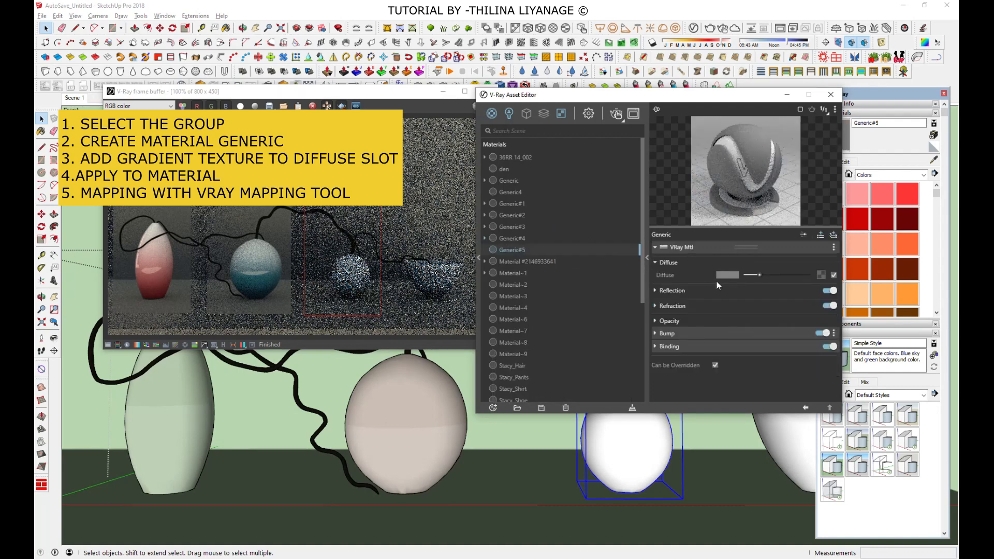
{"action": "left_click", "coordinate": [834, 235]}
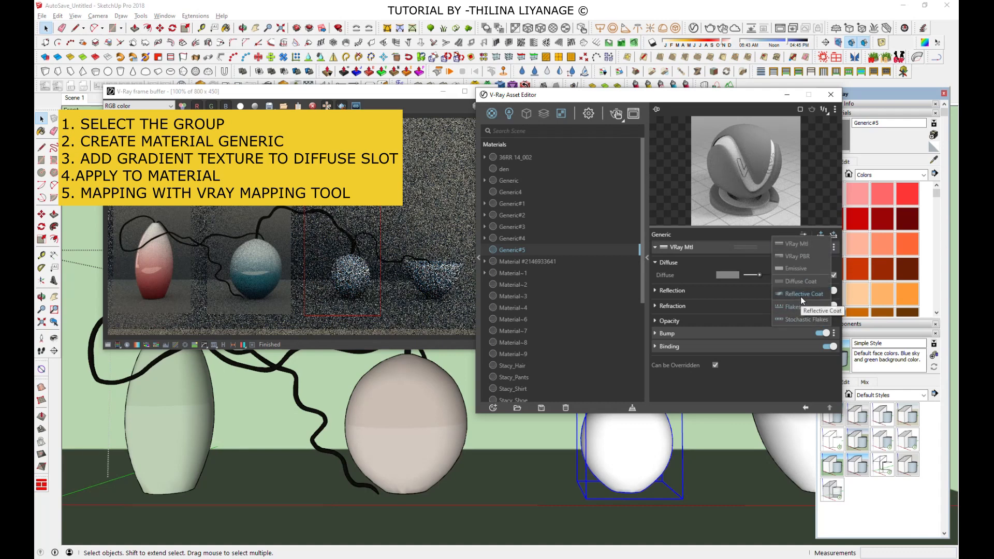
{"action": "left_click", "coordinate": [801, 294]}
Put a Gradient texture in the new material's Diffuse slot and move its black stop to position 0.26
{"action": "left_click", "coordinate": [818, 355]}
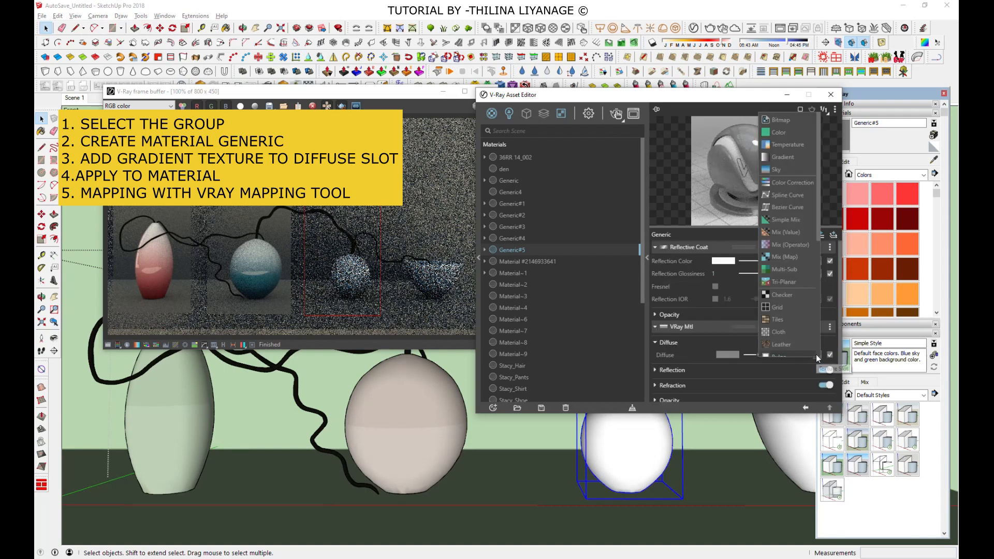
{"action": "left_click", "coordinate": [792, 156]}
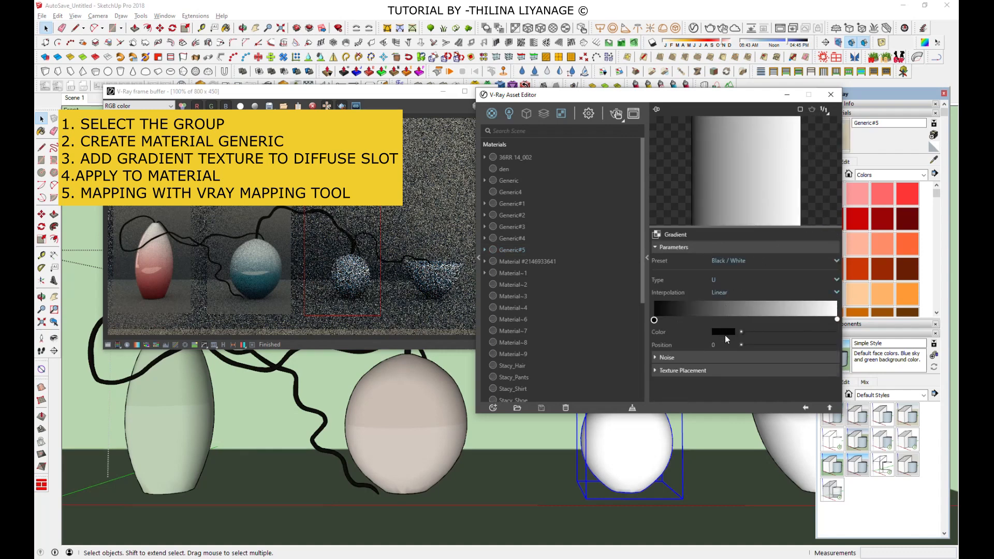
{"action": "left_click_drag", "start_coordinate": [654, 320], "coordinate": [703, 321]}
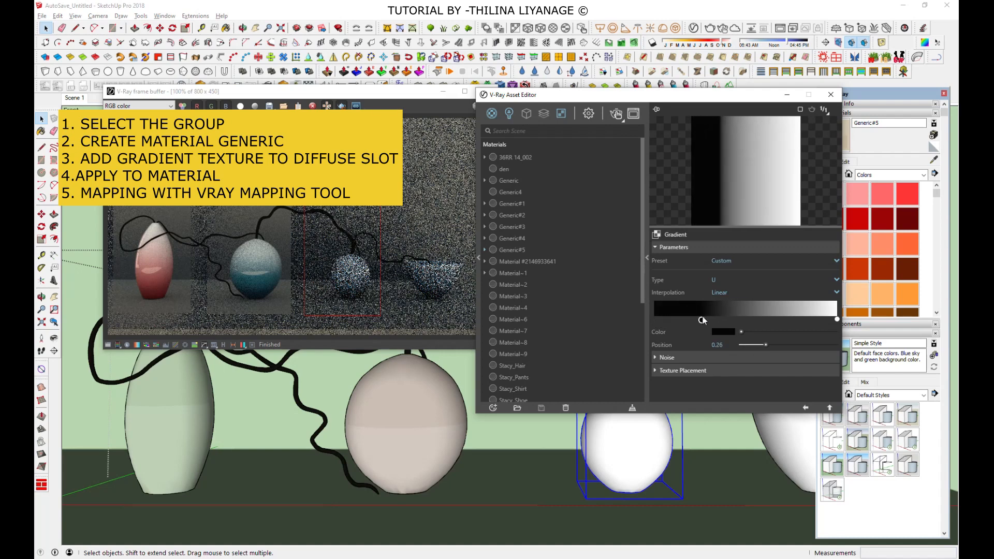
Recolour the gradient's black stop green (RGB 0.169, 0.456, 0.026) and darken it almost to black
{"action": "left_click", "coordinate": [727, 333]}
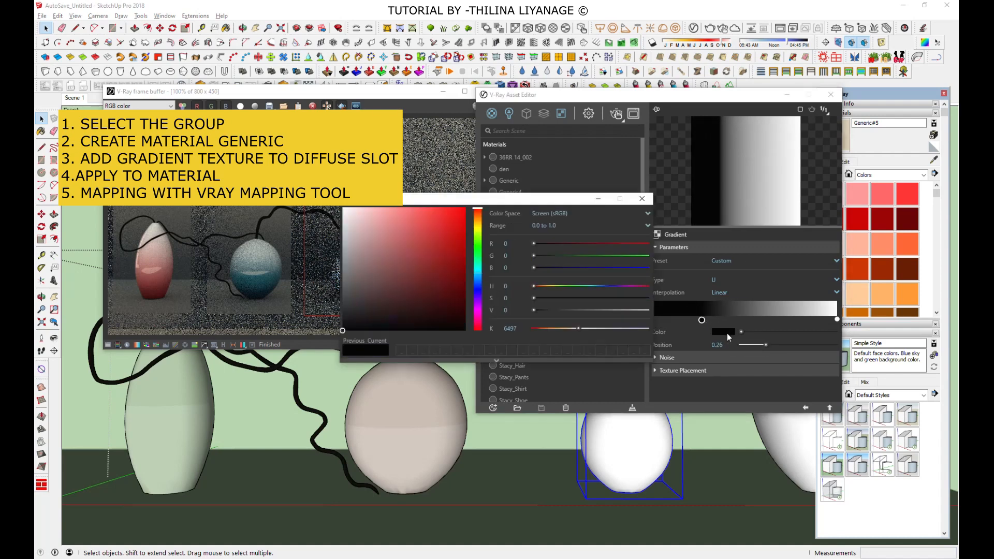
{"action": "left_click", "coordinate": [459, 274]}
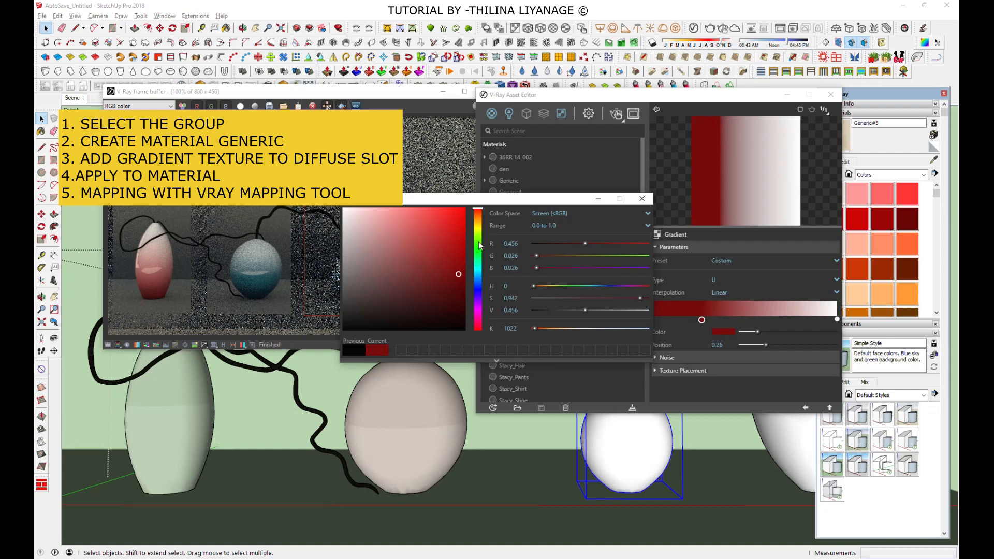
{"action": "left_click", "coordinate": [479, 243]}
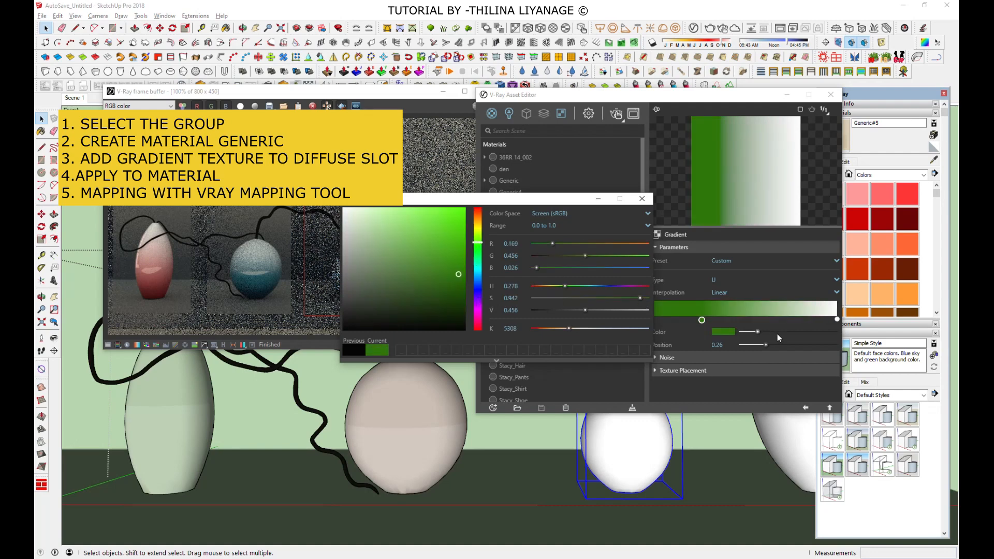
{"action": "left_click_drag", "start_coordinate": [756, 332], "coordinate": [742, 331]}
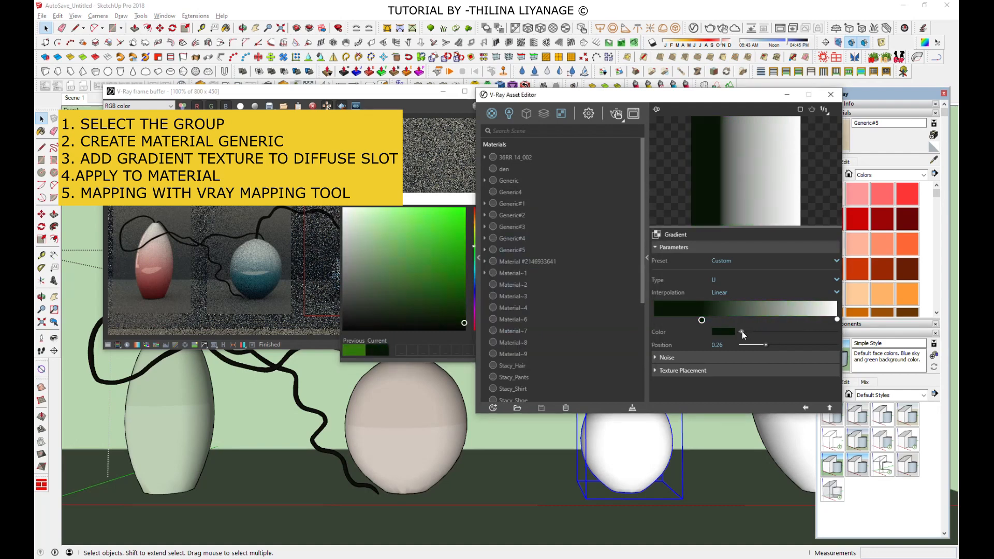
Add a middle stop to the gradient and set the dark stop to position 0.16 and green (RGB 0.275, 0.601, 0.211)
{"action": "left_click", "coordinate": [714, 320]}
{"action": "left_click_drag", "start_coordinate": [715, 320], "coordinate": [684, 321]}
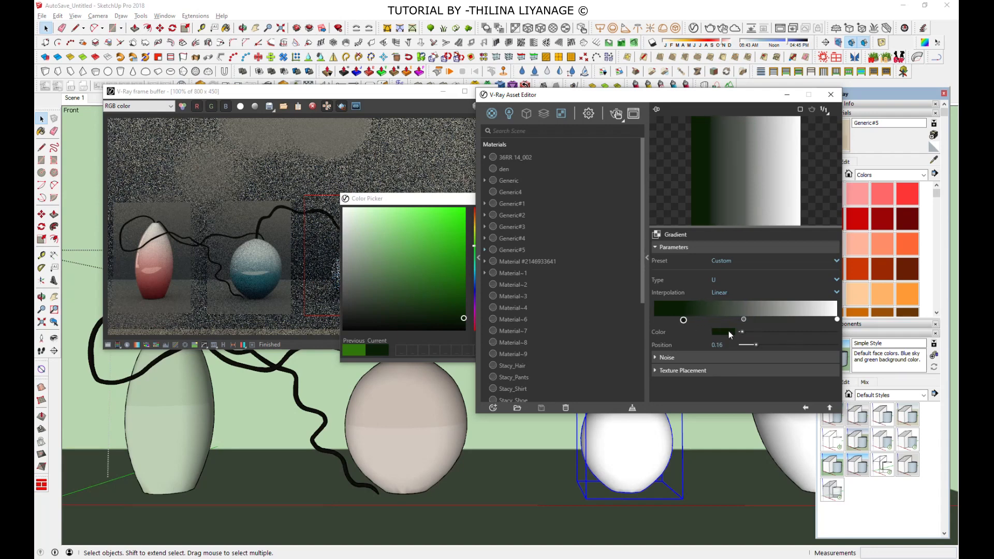
{"action": "left_click_drag", "start_coordinate": [426, 279], "coordinate": [422, 257]}
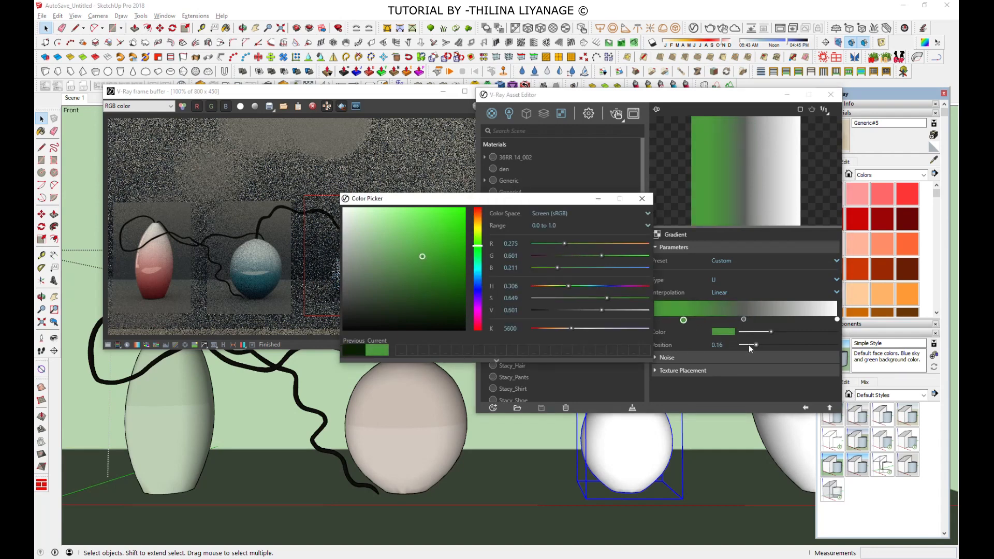
Shift the gradient's middle stop slightly toward the green end, set the green stop's position to 0.11, and return to the material settings
{"action": "left_click_drag", "start_coordinate": [745, 321], "coordinate": [673, 323]}
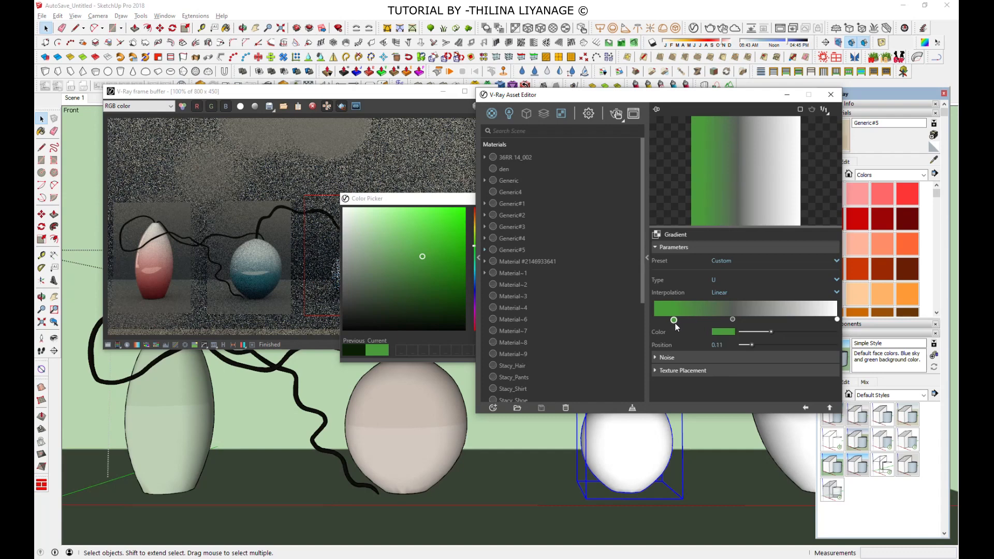
{"action": "left_click", "coordinate": [732, 320]}
{"action": "left_click", "coordinate": [803, 407]}
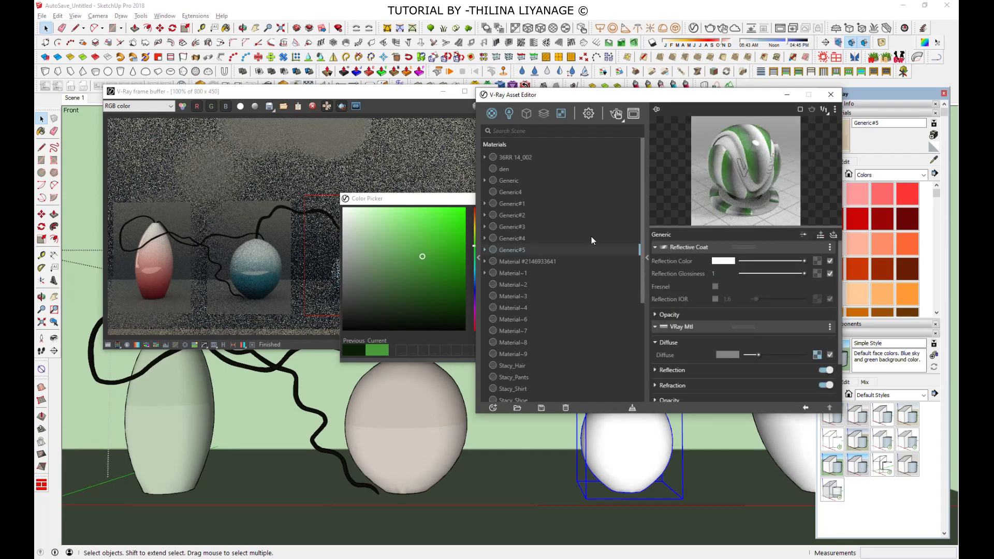
Apply the green gradient material to the selected third vase and map it with a spherical projection fitted to its bounding box
{"action": "right_click", "coordinate": [512, 251]}
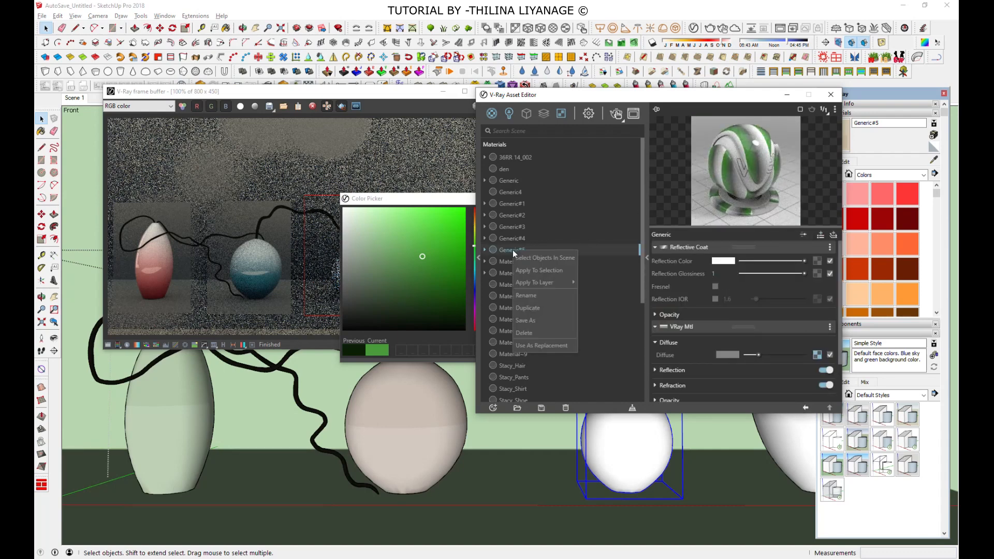
{"action": "left_click", "coordinate": [532, 271]}
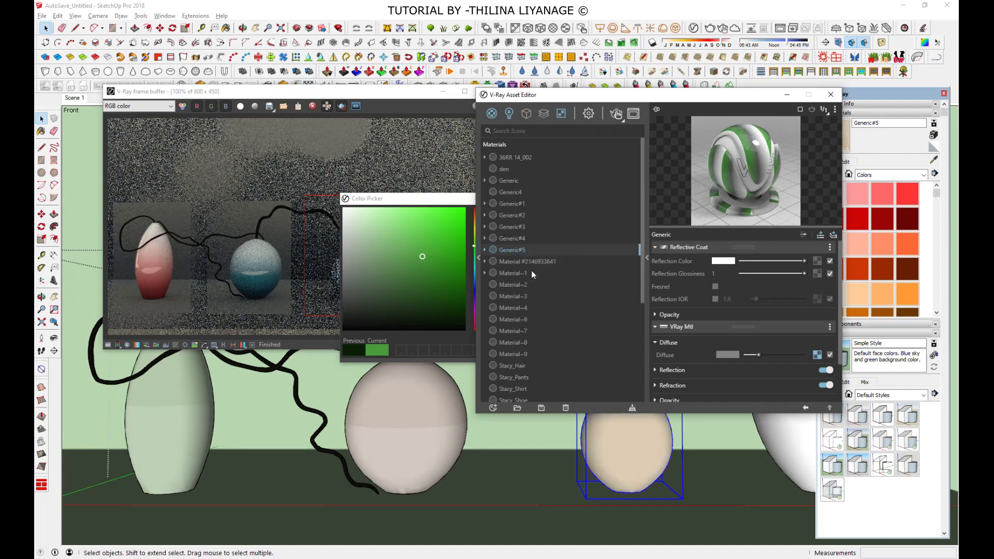
{"action": "left_click", "coordinate": [555, 30]}
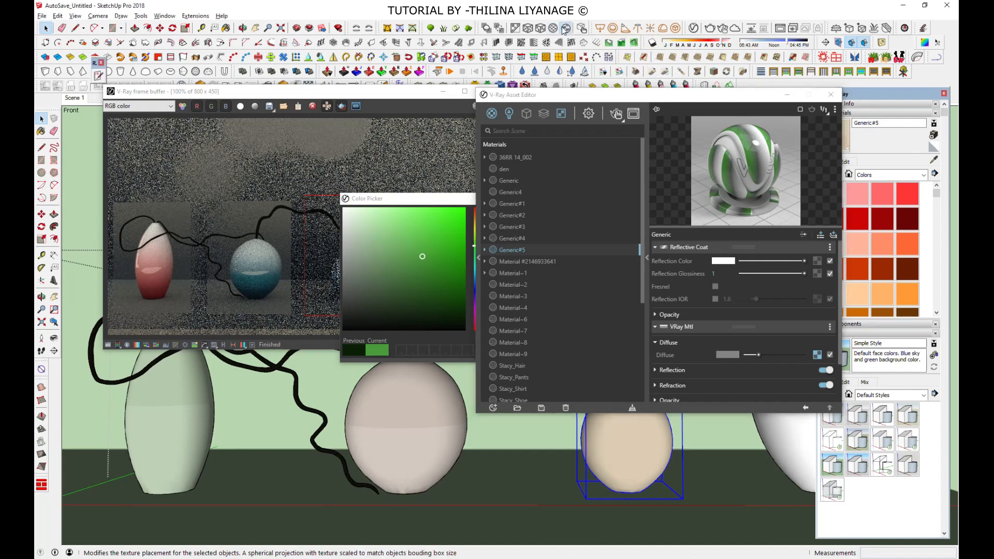
Close the Color Picker and start an interactive render of the region around the third vase
{"action": "left_click_drag", "start_coordinate": [451, 199], "coordinate": [534, 363]}
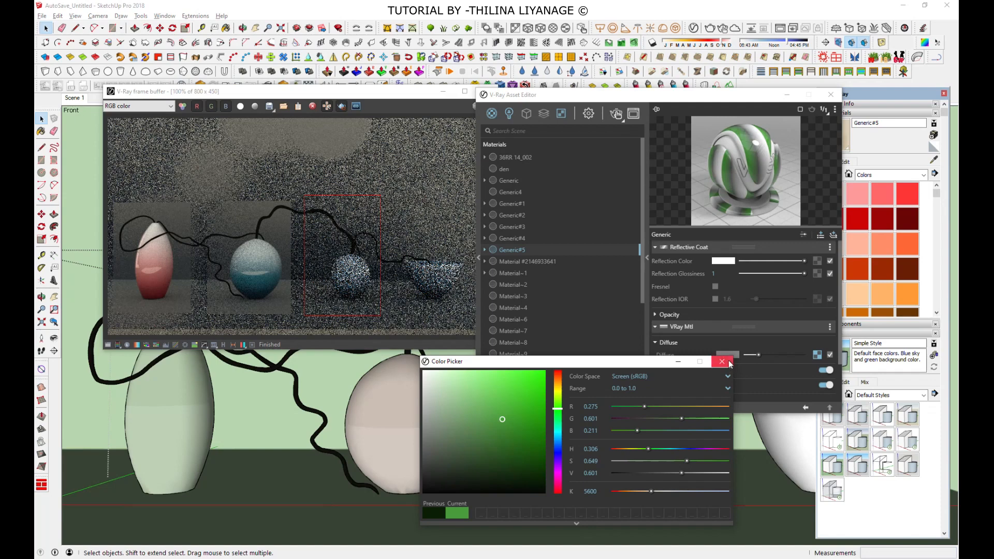
{"action": "left_click", "coordinate": [722, 361]}
{"action": "left_click", "coordinate": [621, 119]}
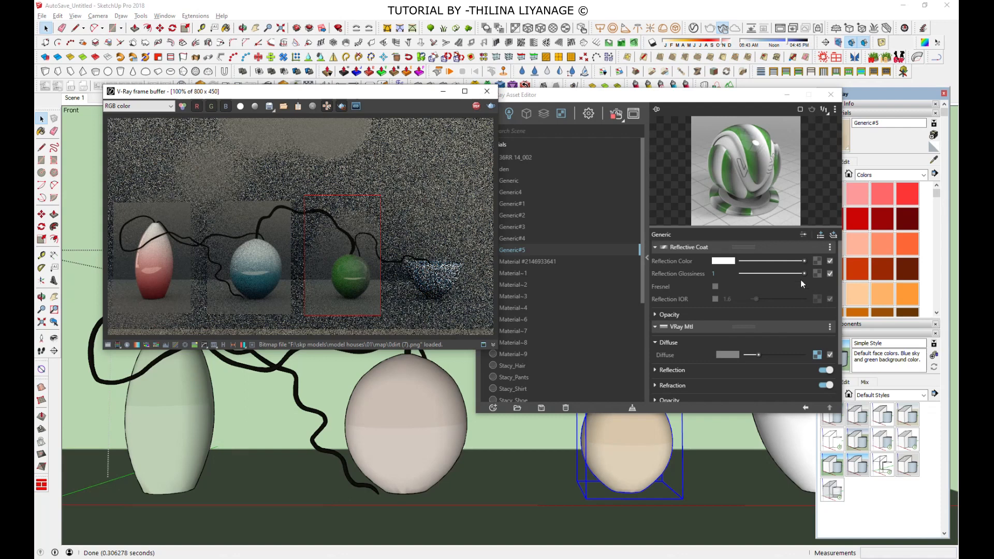
Reopen the diffuse gradient, shift its middle stop toward the green end, set the green stop's position to 0.09 and the gradient type to V
{"action": "left_click", "coordinate": [817, 355]}
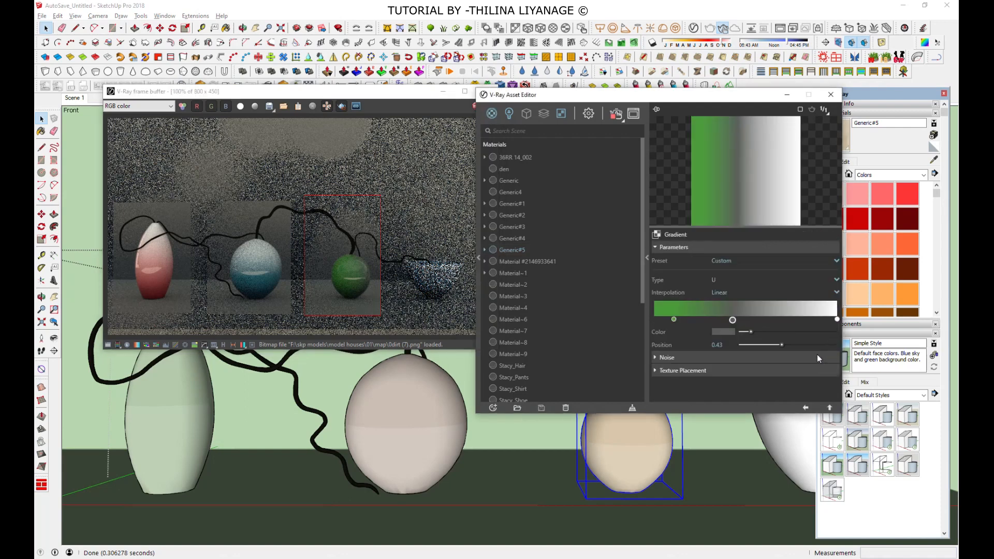
{"action": "left_click_drag", "start_coordinate": [734, 318], "coordinate": [671, 320]}
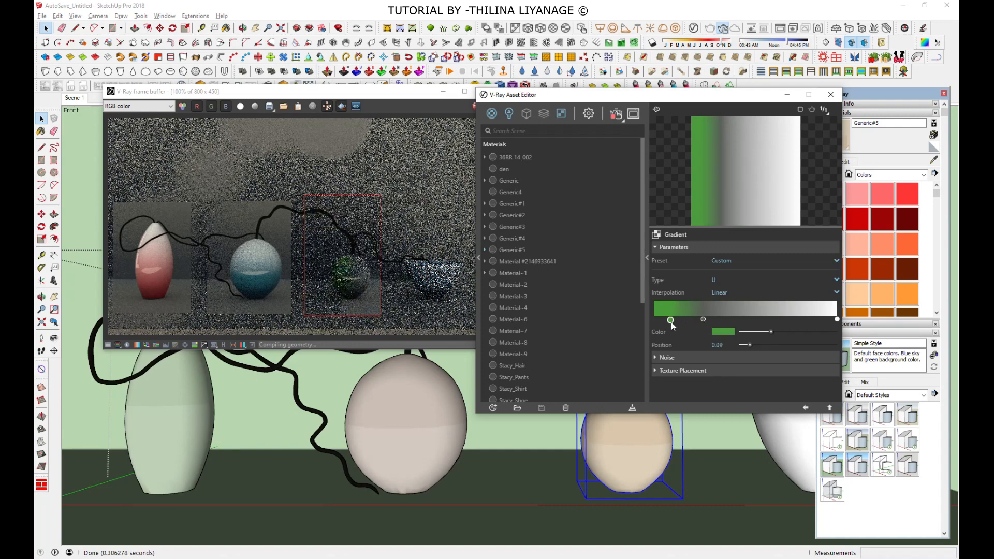
{"action": "left_click", "coordinate": [718, 279]}
{"action": "left_click", "coordinate": [728, 293]}
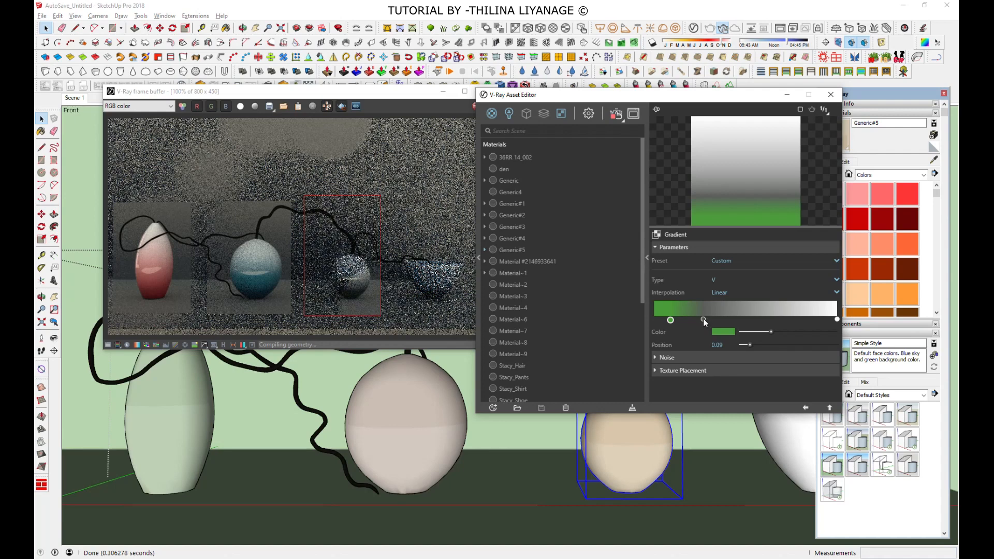
Set the gradient's middle stop to position 0.7 and its green stop to 0.29, and stop the interactive render
{"action": "left_click_drag", "start_coordinate": [704, 320], "coordinate": [758, 320]}
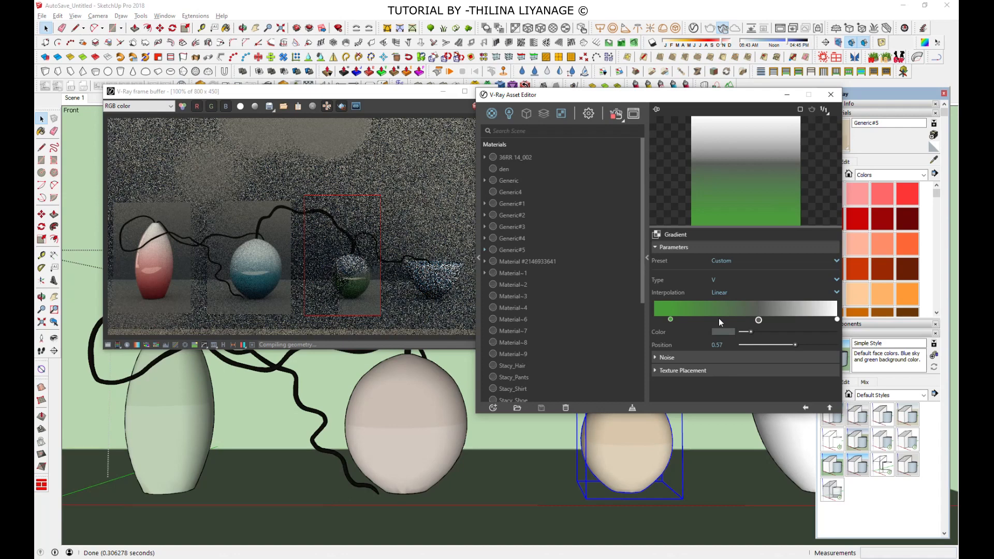
{"action": "left_click_drag", "start_coordinate": [672, 319], "coordinate": [717, 321]}
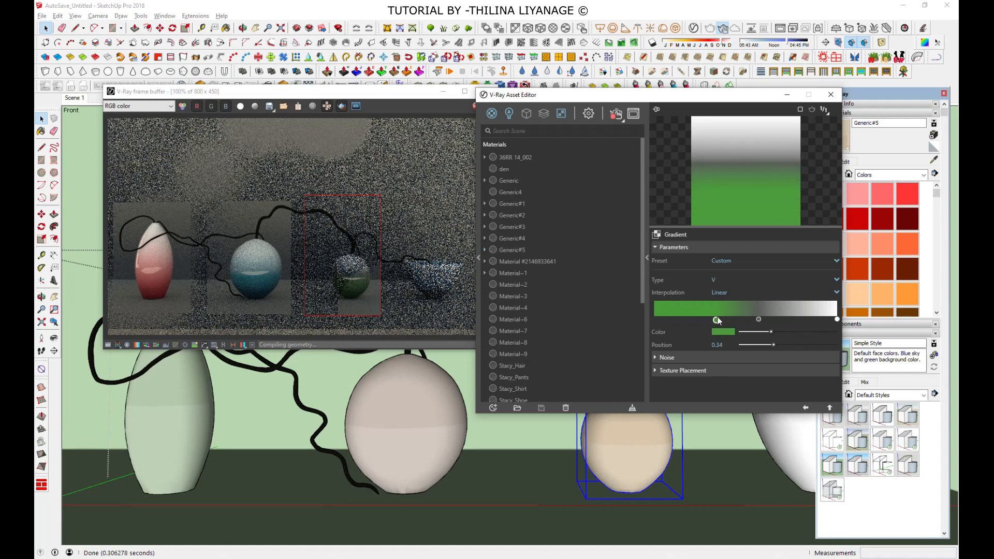
{"action": "left_click_drag", "start_coordinate": [760, 320], "coordinate": [782, 319]}
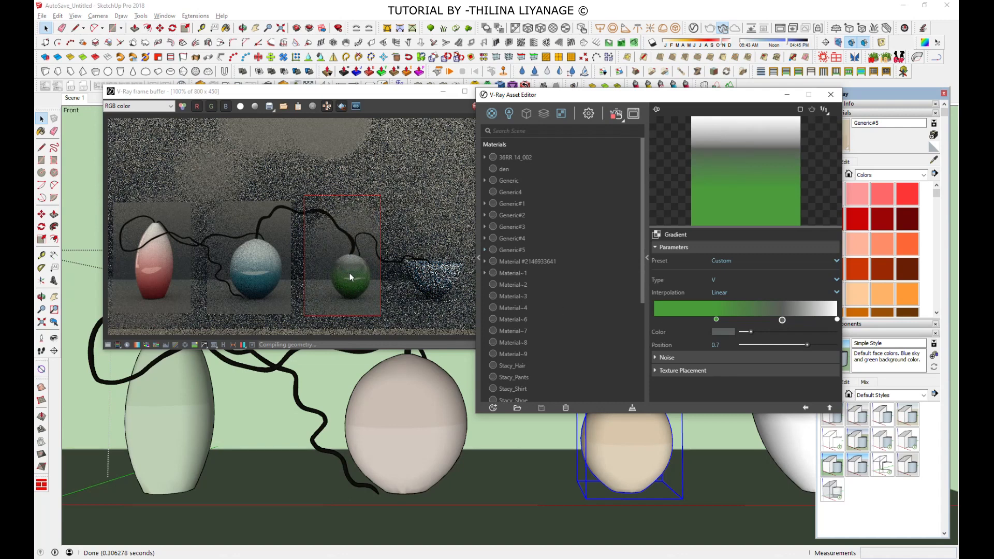
{"action": "left_click_drag", "start_coordinate": [716, 320], "coordinate": [707, 321]}
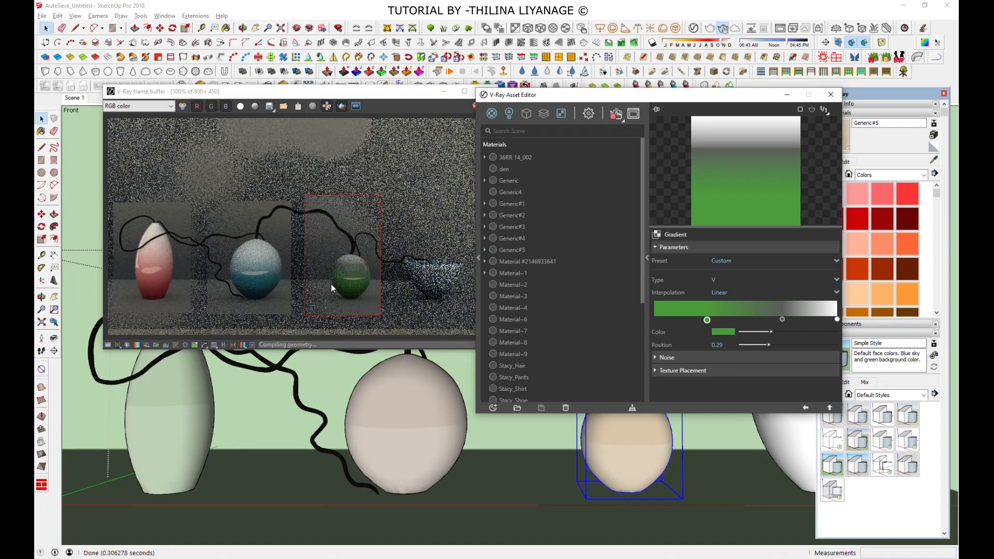
{"action": "left_click", "coordinate": [615, 114]}
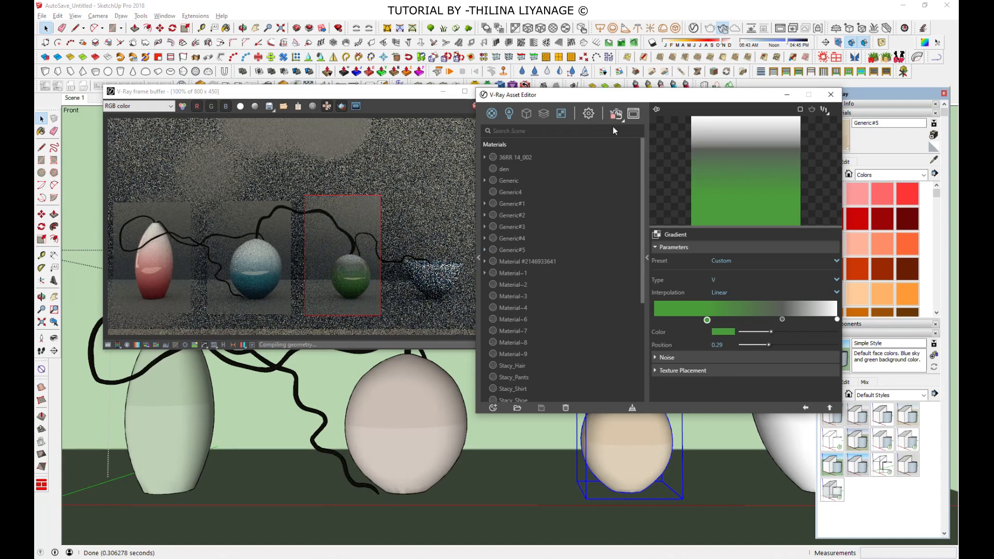
Select the fourth, bowl-shaped vase and create a new Generic material with a Reflective Coat layer
{"action": "left_click", "coordinate": [791, 438]}
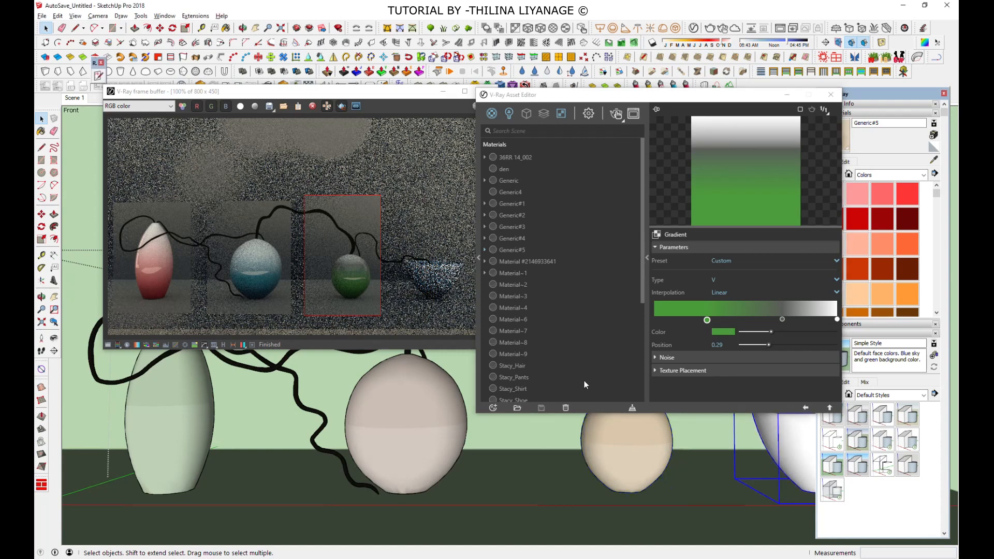
{"action": "left_click", "coordinate": [494, 409]}
{"action": "mouse_move", "coordinate": [522, 395]}
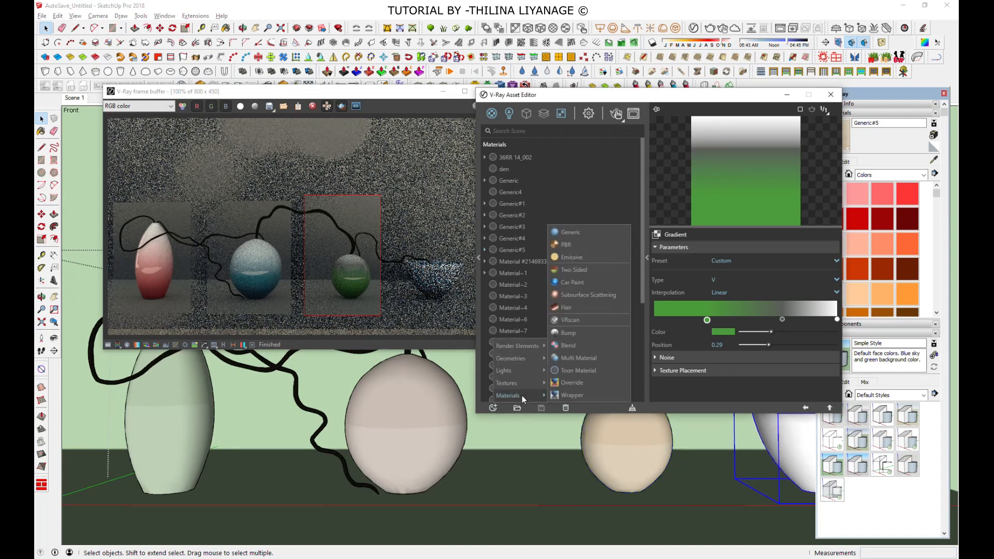
{"action": "left_click", "coordinate": [585, 234]}
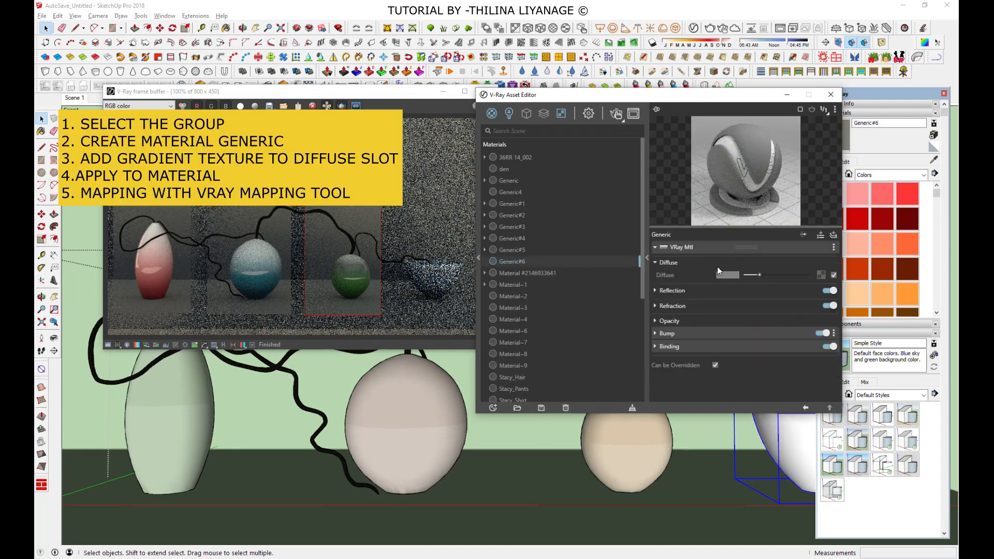
{"action": "left_click", "coordinate": [834, 236]}
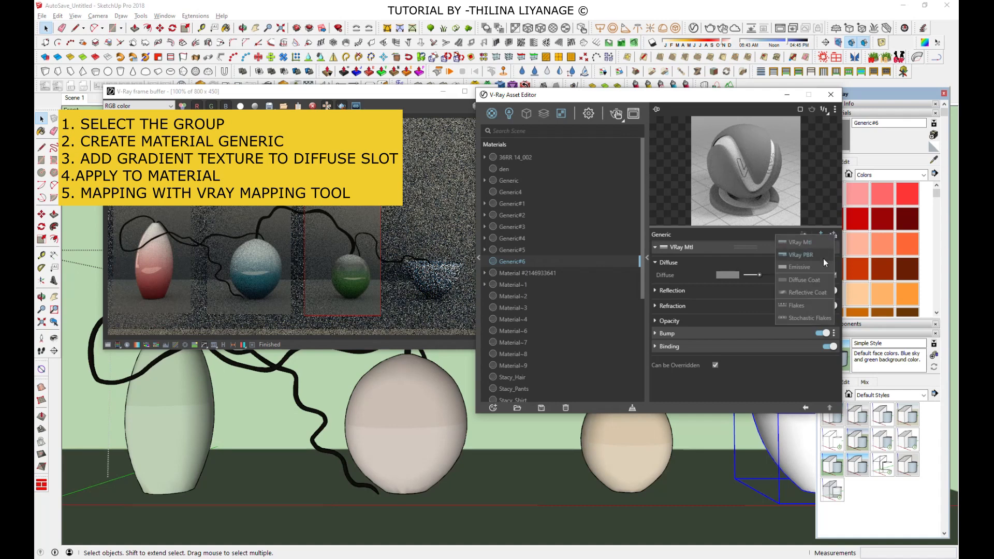
{"action": "left_click", "coordinate": [808, 292]}
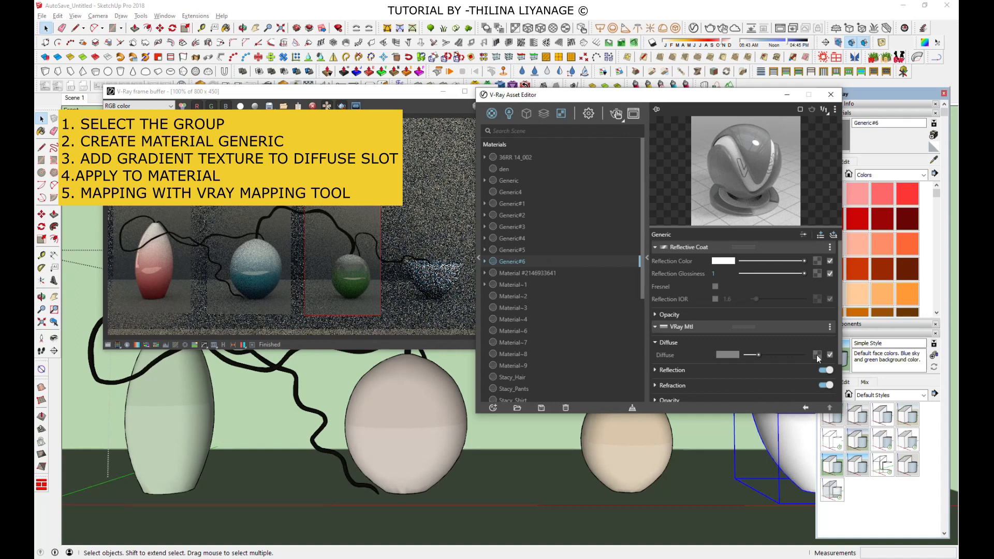
Put a Gradient texture in the new material's Diffuse slot and choose its Red / Green / Blue preset
{"action": "left_click", "coordinate": [817, 355]}
{"action": "left_click", "coordinate": [787, 156]}
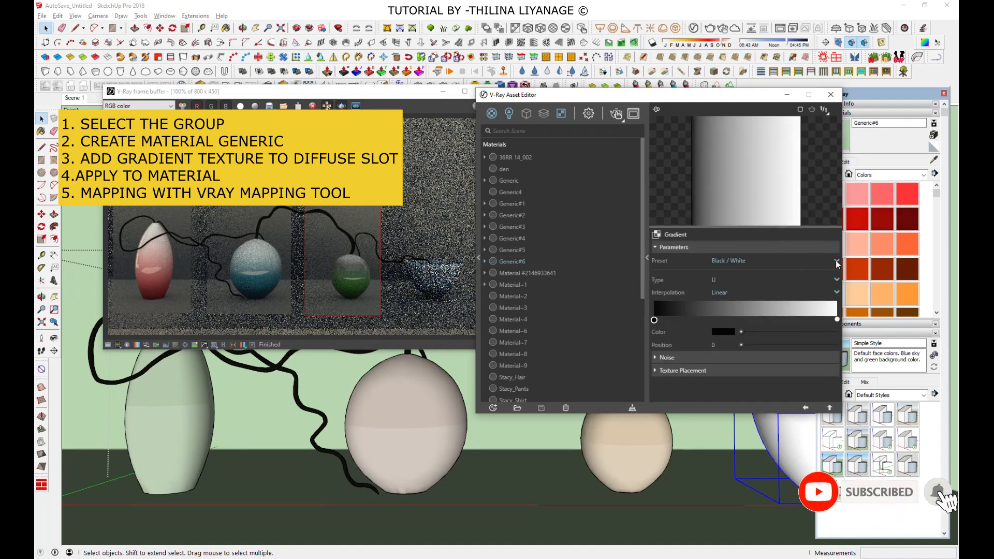
{"action": "left_click", "coordinate": [750, 261]}
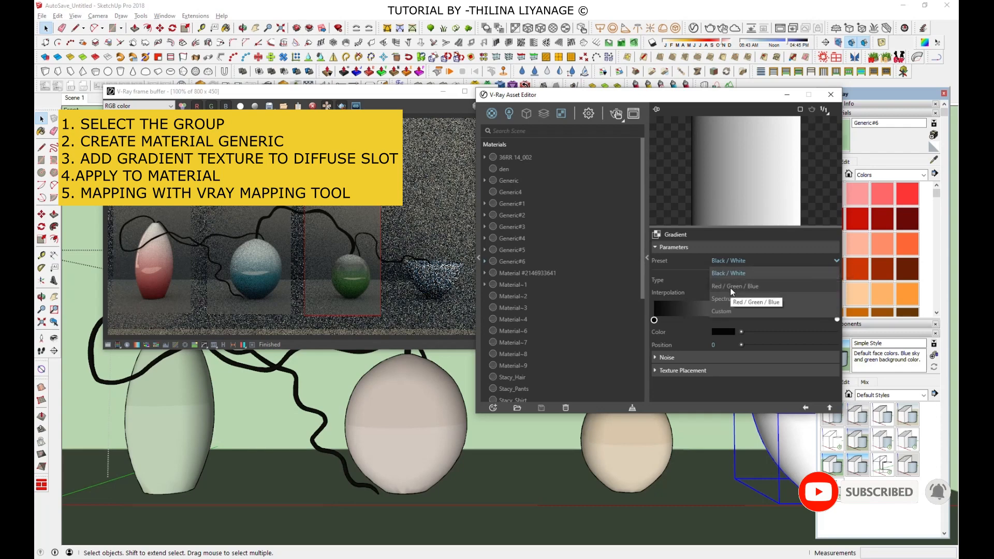
{"action": "left_click", "coordinate": [732, 287]}
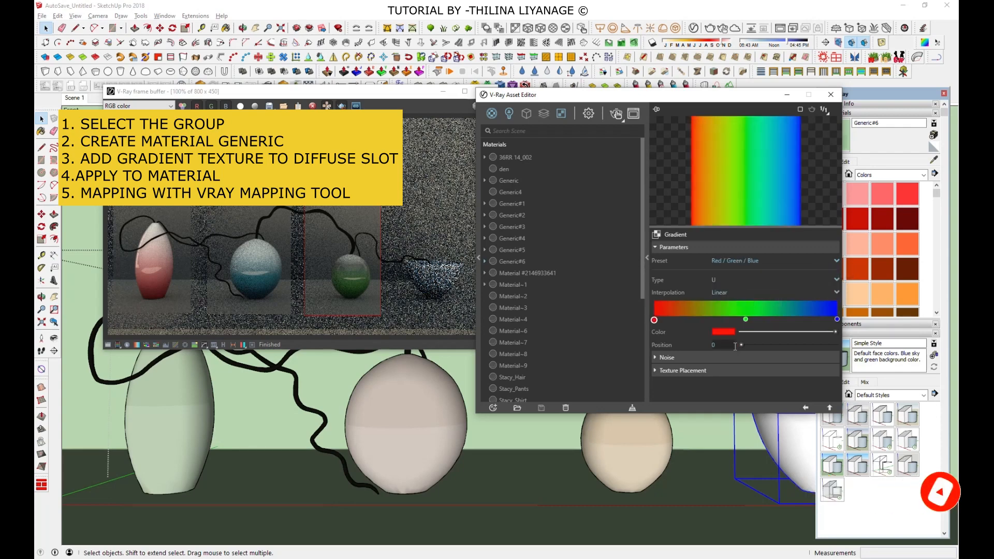
Add a light green stop at position 0.69, move the red stop slightly inward and set the green stop's position to 0.98
{"action": "left_click_drag", "start_coordinate": [747, 319], "coordinate": [807, 317]}
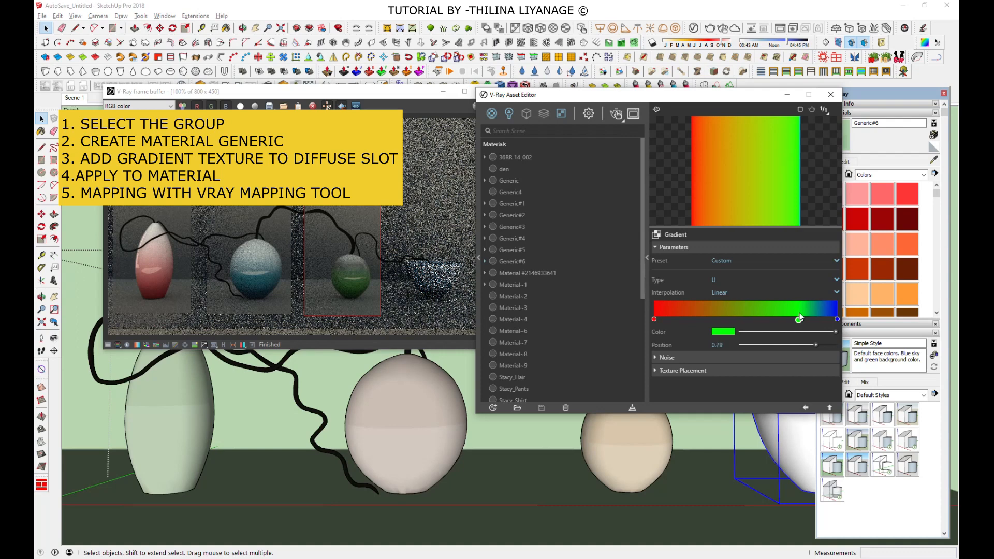
{"action": "left_click", "coordinate": [778, 313]}
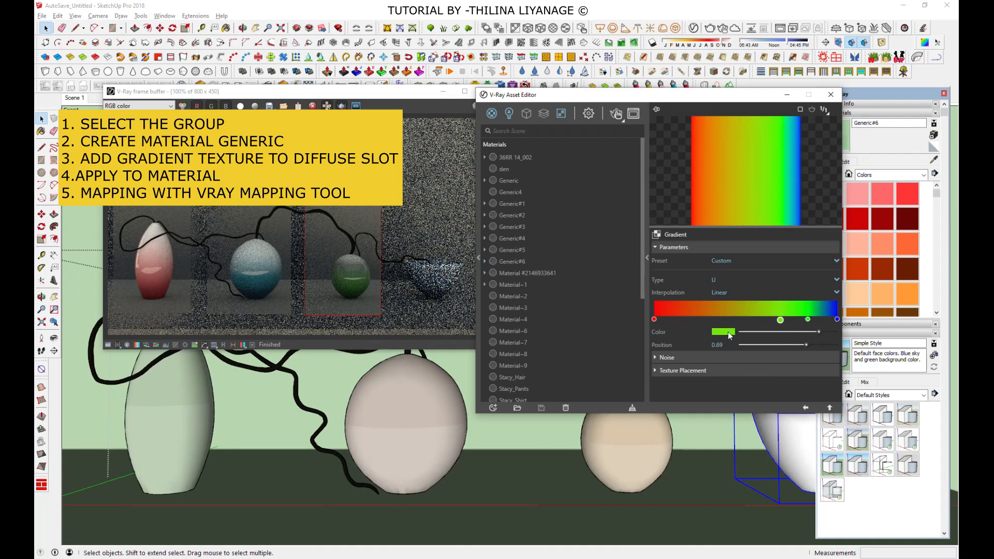
{"action": "mouse_move", "coordinate": [655, 319]}
{"action": "left_mouse_down"}
{"action": "mouse_move", "coordinate": [676, 320]}
{"action": "mouse_move", "coordinate": [666, 320]}
{"action": "left_mouse_up"}
{"action": "left_click_drag", "start_coordinate": [811, 318], "coordinate": [835, 320]}
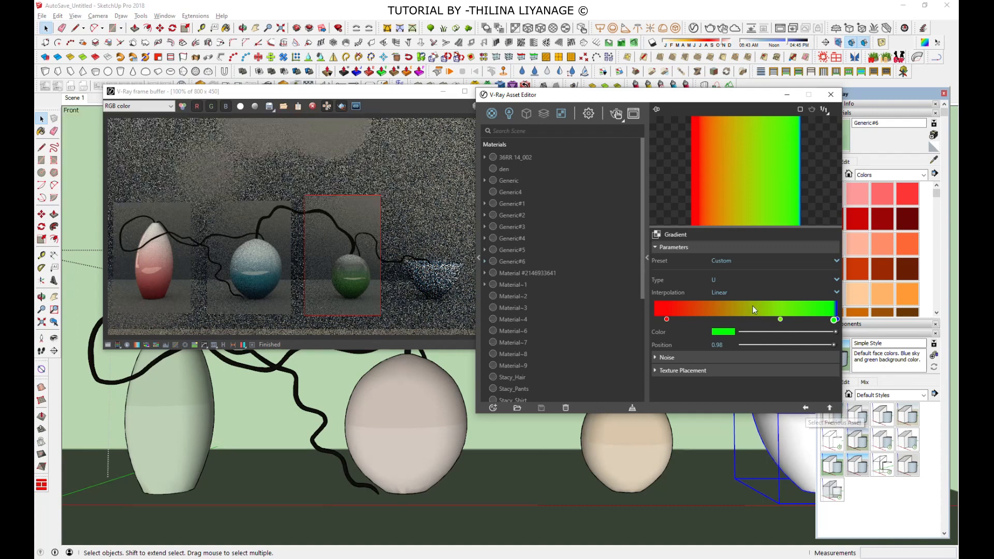
Set the gradient type to V, the light green stop to position 0.63 and the red stop to 0.16, and return to the material settings
{"action": "left_click", "coordinate": [717, 283]}
{"action": "left_click", "coordinate": [723, 303]}
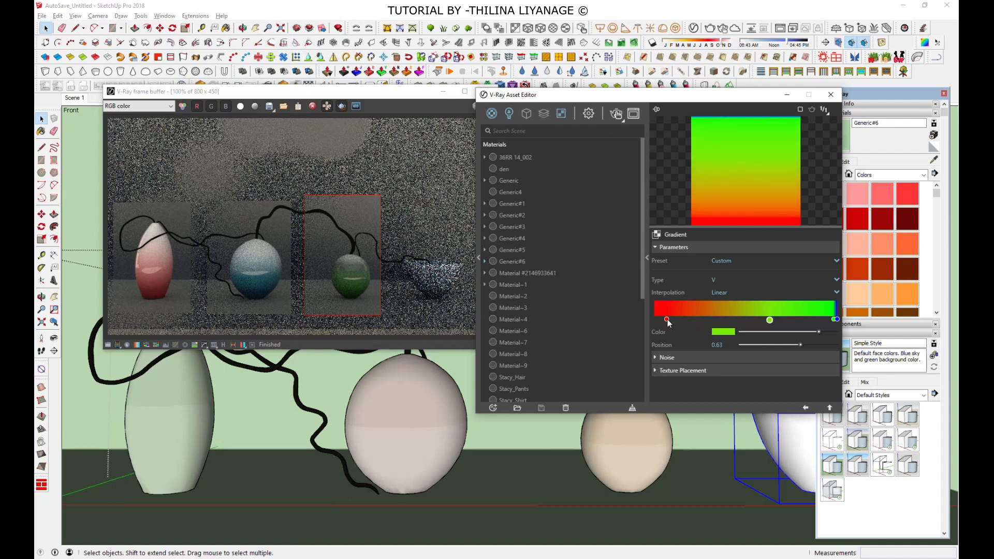
{"action": "left_click_drag", "start_coordinate": [667, 319], "coordinate": [684, 321]}
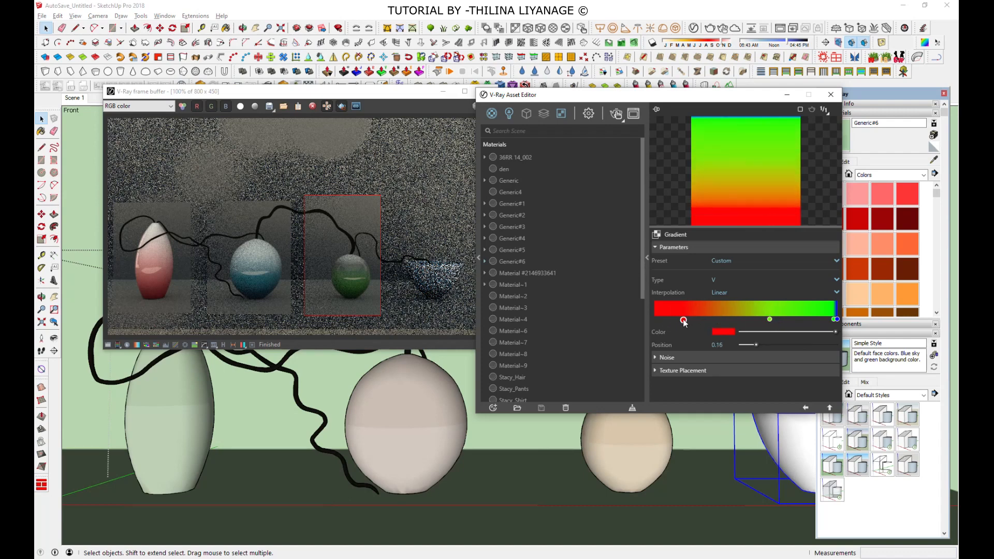
{"action": "left_click", "coordinate": [805, 408]}
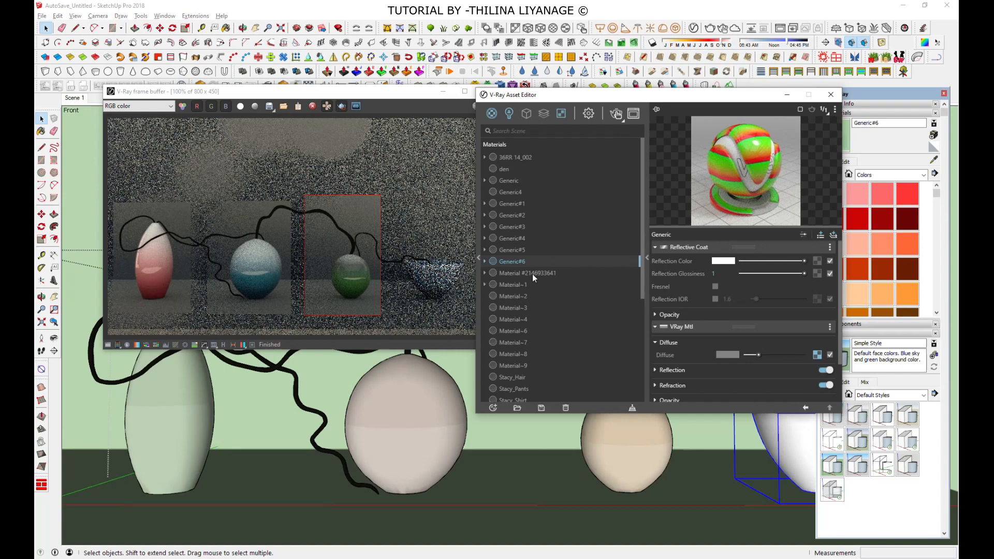
Apply the red-green gradient material to the fourth vase and start an interactive render of the region around it
{"action": "right_click", "coordinate": [515, 260]}
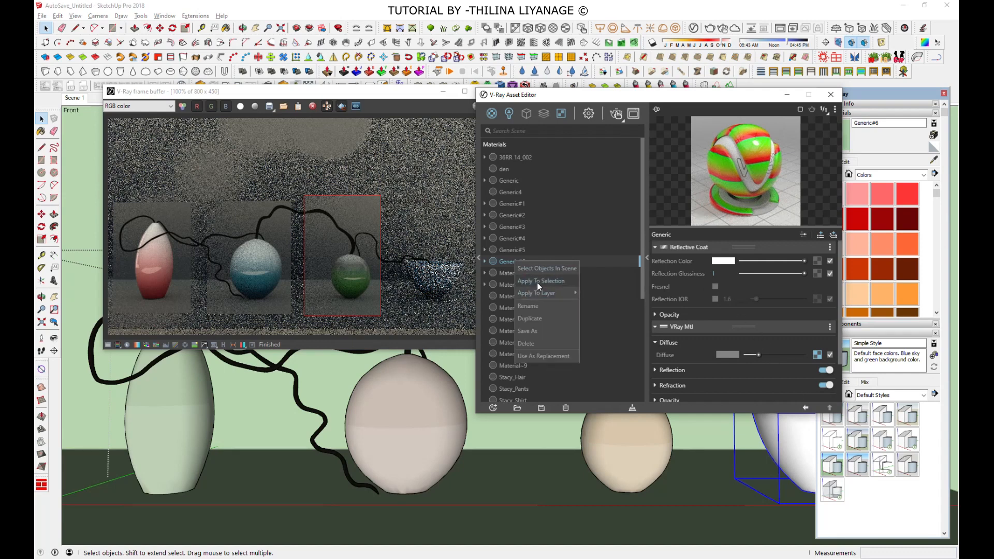
{"action": "left_click", "coordinate": [537, 281]}
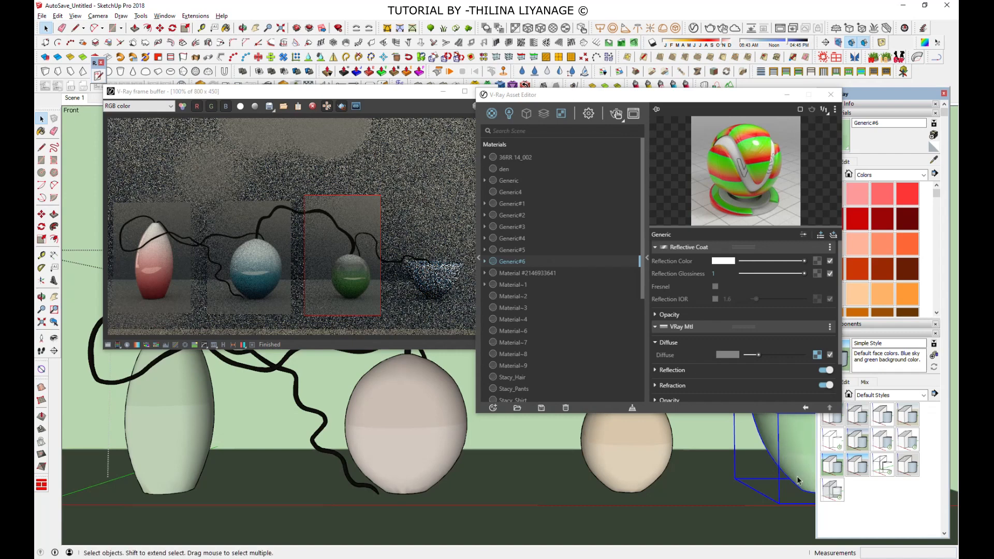
{"action": "left_click_drag", "start_coordinate": [384, 199], "coordinate": [477, 316]}
{"action": "left_click", "coordinate": [617, 115]}
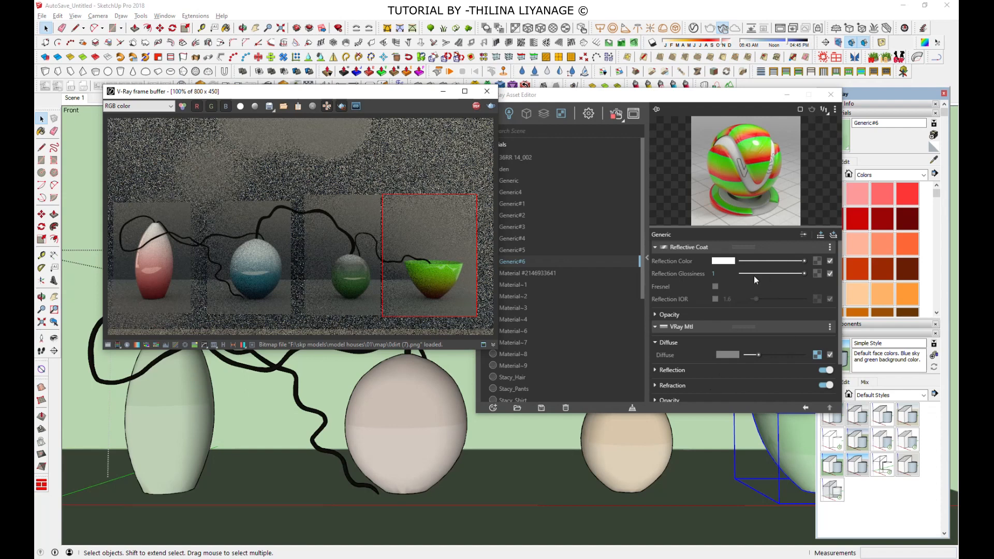
Reopen the diffuse gradient and recolour its red stop a muted pink (RGB 0.589, 0.418, 0.418)
{"action": "left_click", "coordinate": [817, 355]}
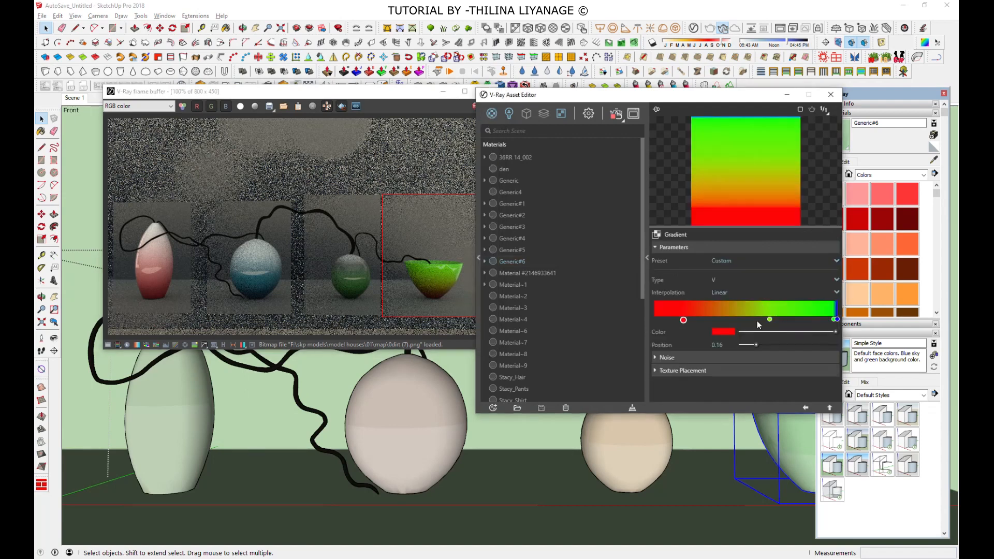
{"action": "left_click", "coordinate": [726, 333]}
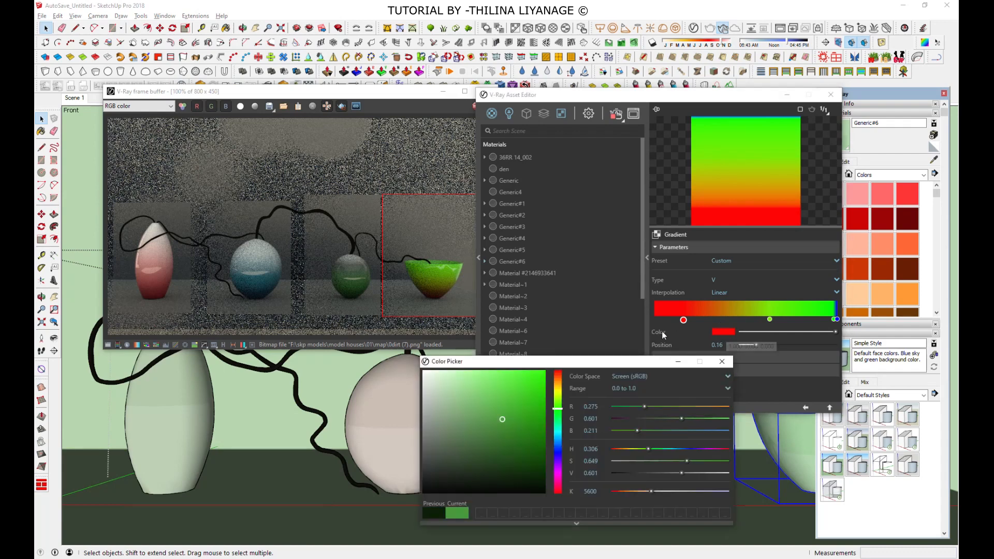
{"action": "left_click", "coordinate": [483, 398]}
{"action": "left_click_drag", "start_coordinate": [484, 398], "coordinate": [458, 421]}
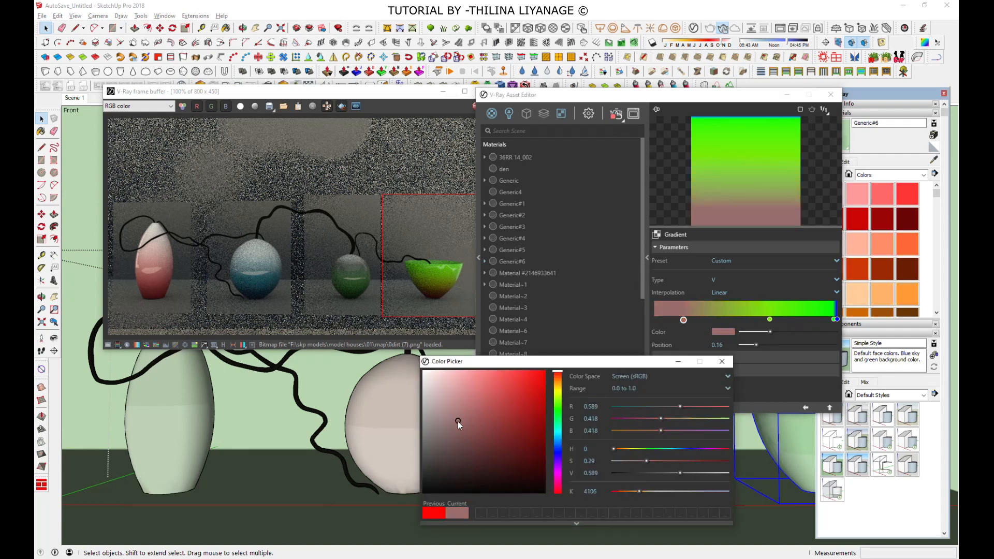
Add a stop at position 0.65 beside the light green one and colour it muted blue (RGB 0.293, 0.373, 0.616)
{"action": "left_click", "coordinate": [771, 320]}
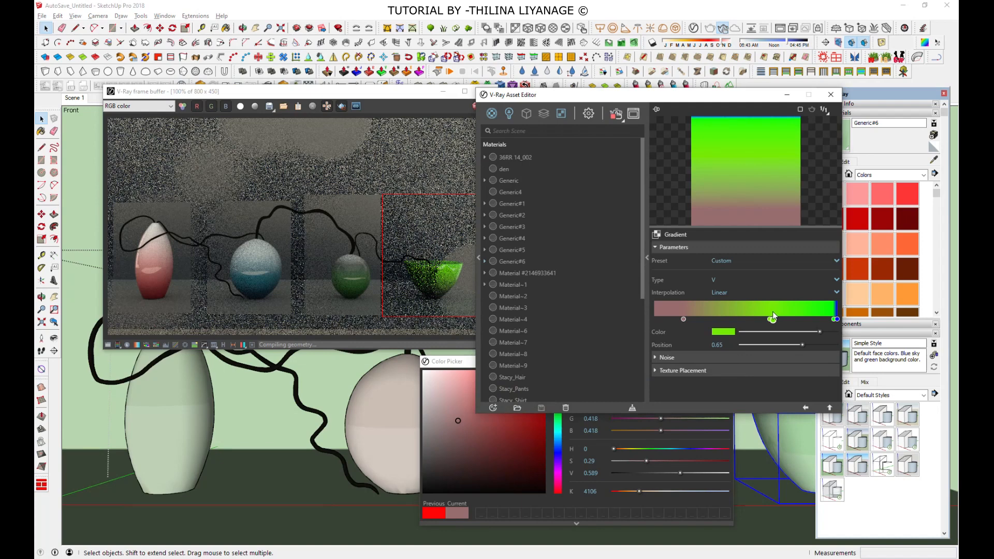
{"action": "left_click", "coordinate": [560, 450]}
{"action": "left_click_drag", "start_coordinate": [496, 408], "coordinate": [486, 418]}
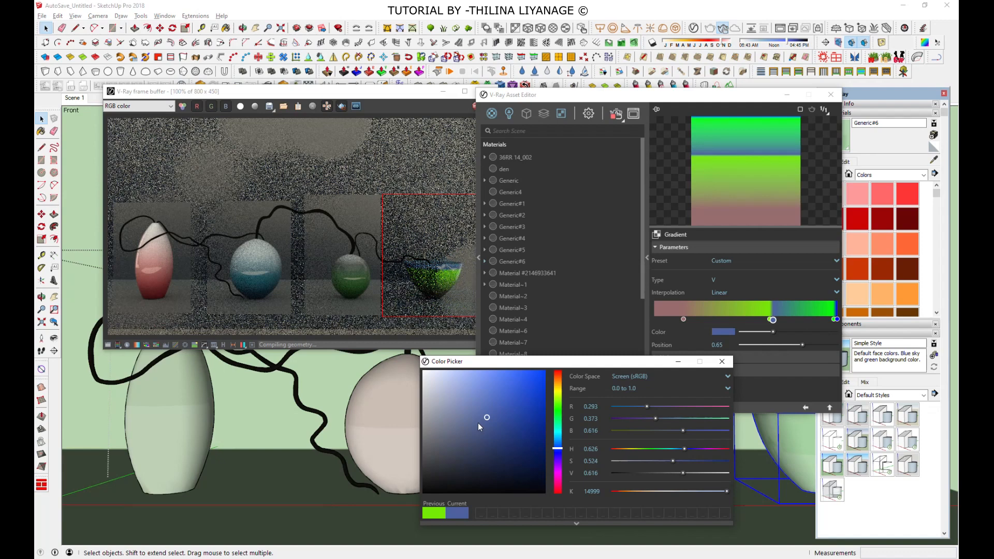
Add a bright pink gradient stop (RGB 0.894, 0.265, 0.778) at position 0.48 and move the light green stop to 0.77
{"action": "mouse_move", "coordinate": [775, 324]}
{"action": "left_mouse_down"}
{"action": "mouse_move", "coordinate": [821, 324]}
{"action": "mouse_move", "coordinate": [763, 317]}
{"action": "left_mouse_up"}
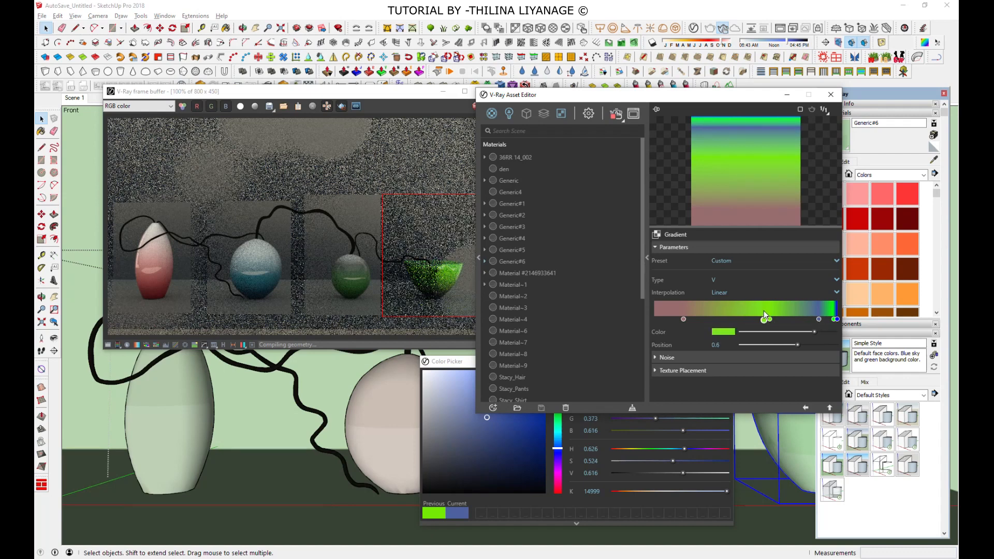
{"action": "left_click", "coordinate": [719, 333]}
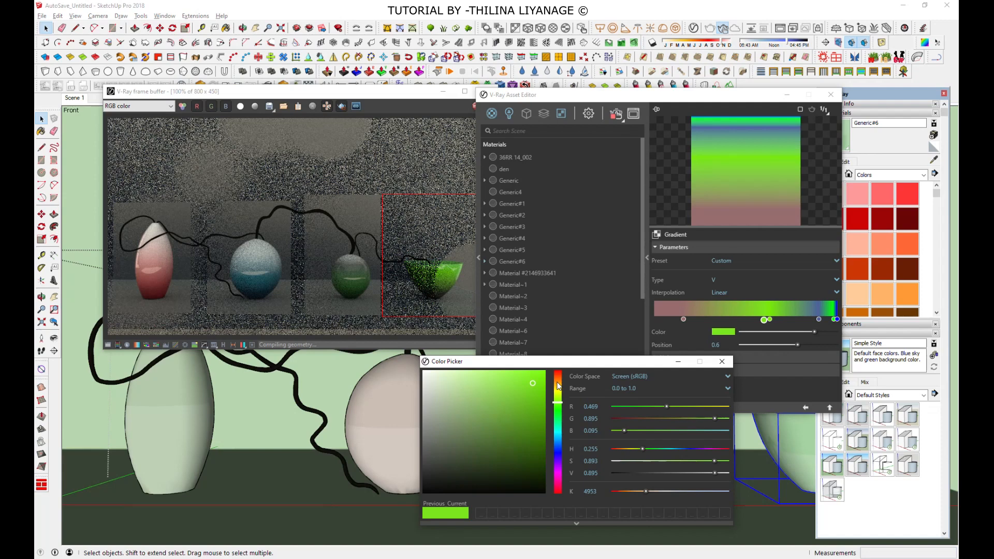
{"action": "left_click", "coordinate": [557, 468]}
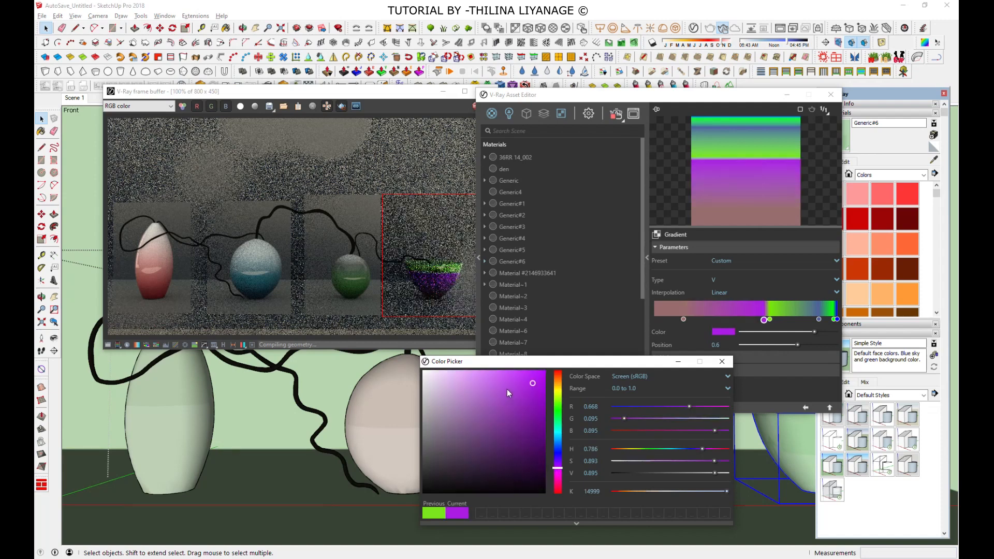
{"action": "left_click_drag", "start_coordinate": [508, 389], "coordinate": [509, 383]}
{"action": "left_click", "coordinate": [557, 477]}
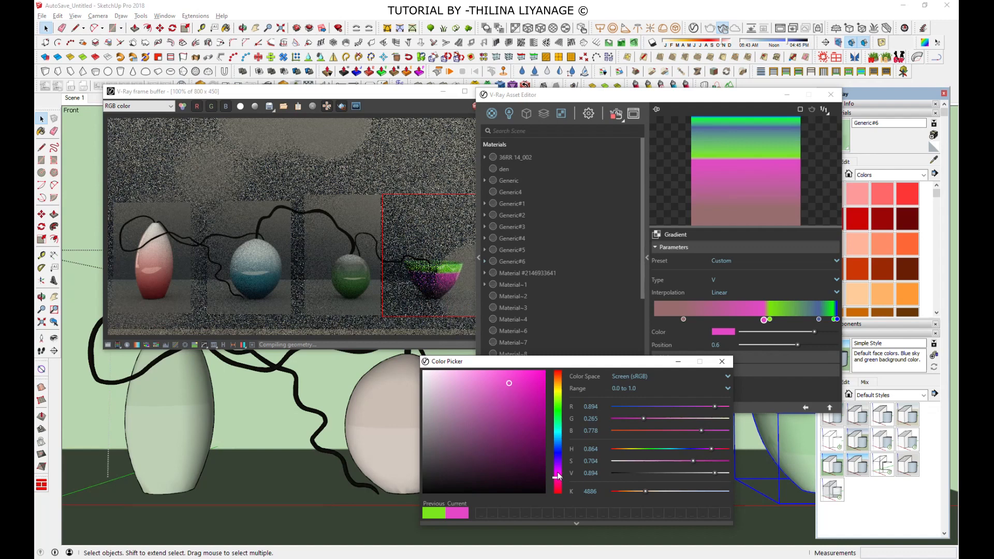
{"action": "left_click_drag", "start_coordinate": [764, 320], "coordinate": [742, 320]}
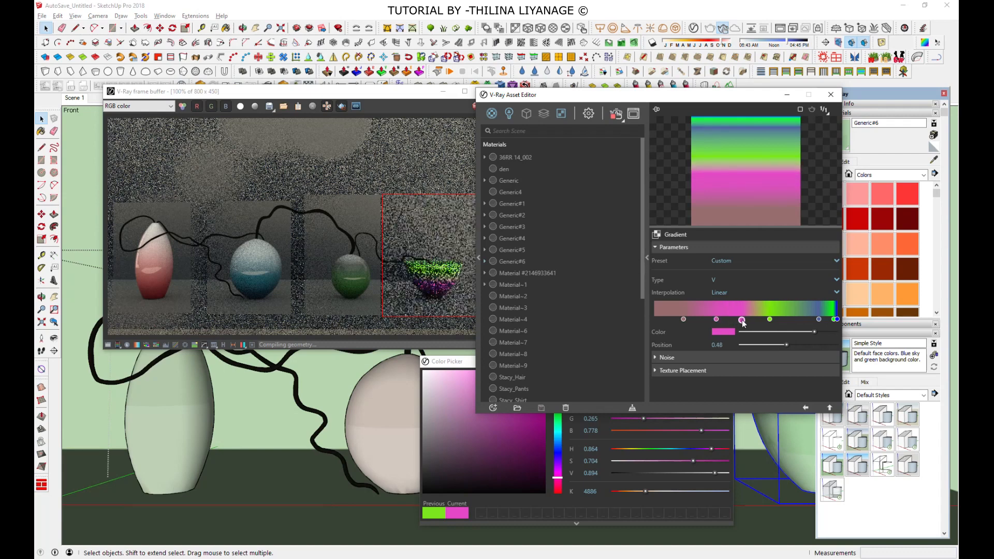
{"action": "left_click_drag", "start_coordinate": [770, 319], "coordinate": [794, 321]}
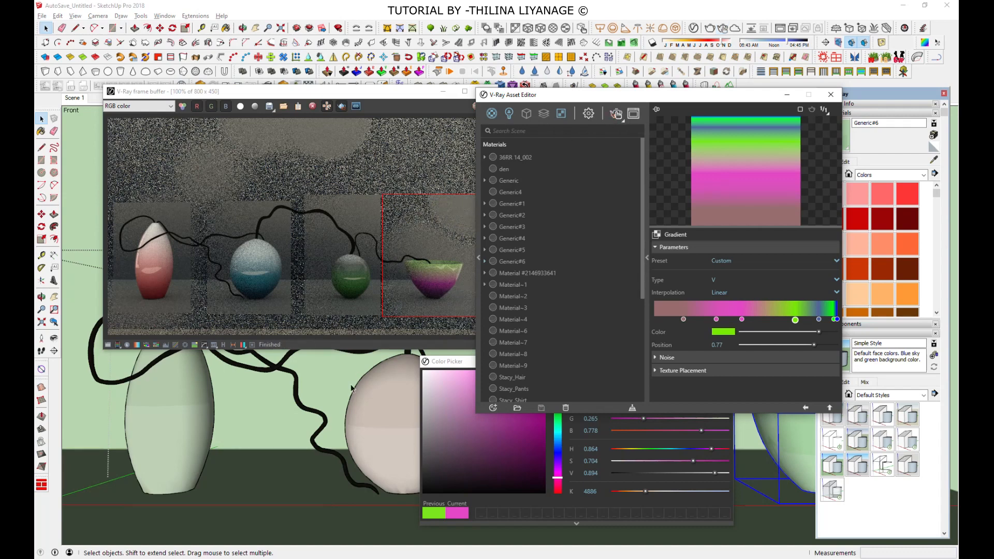
Start an interactive render of the whole scene and examine the gradient and reflections on each of the four vases up close
{"action": "left_click_drag", "start_coordinate": [418, 100], "coordinate": [409, 100]}
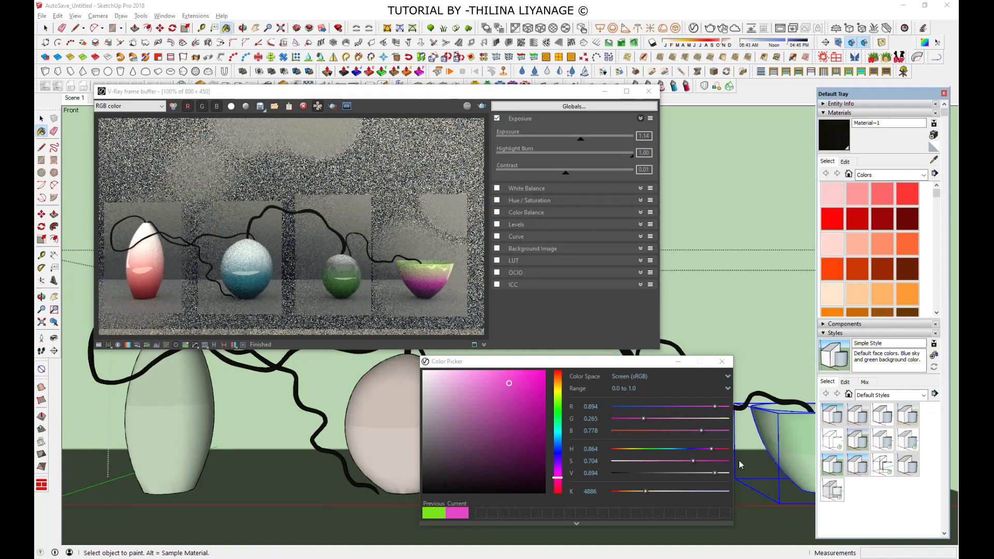
{"action": "left_click", "coordinate": [723, 28]}
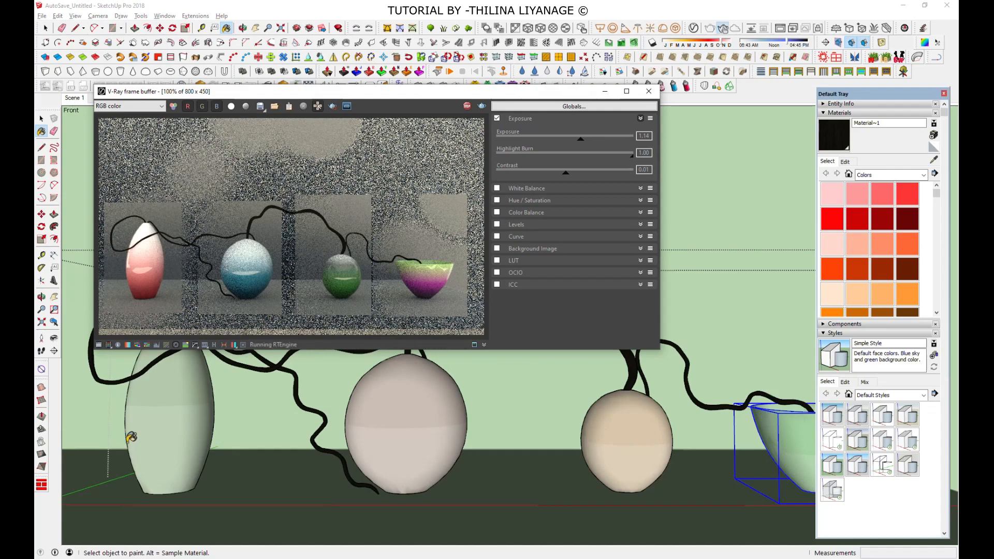
{"action": "left_click", "coordinate": [54, 296]}
{"action": "left_click_drag", "start_coordinate": [175, 448], "coordinate": [313, 449]}
{"action": "scroll", "coordinate": [312, 449], "scroll_direction": "up", "scroll_amount": 4}
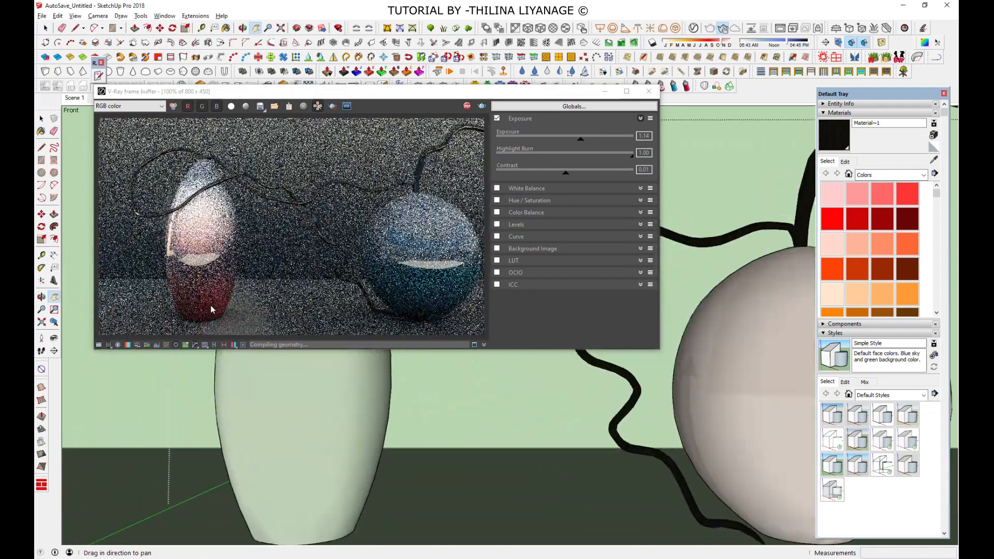
{"action": "scroll", "coordinate": [171, 373], "scroll_direction": "down", "scroll_amount": 4}
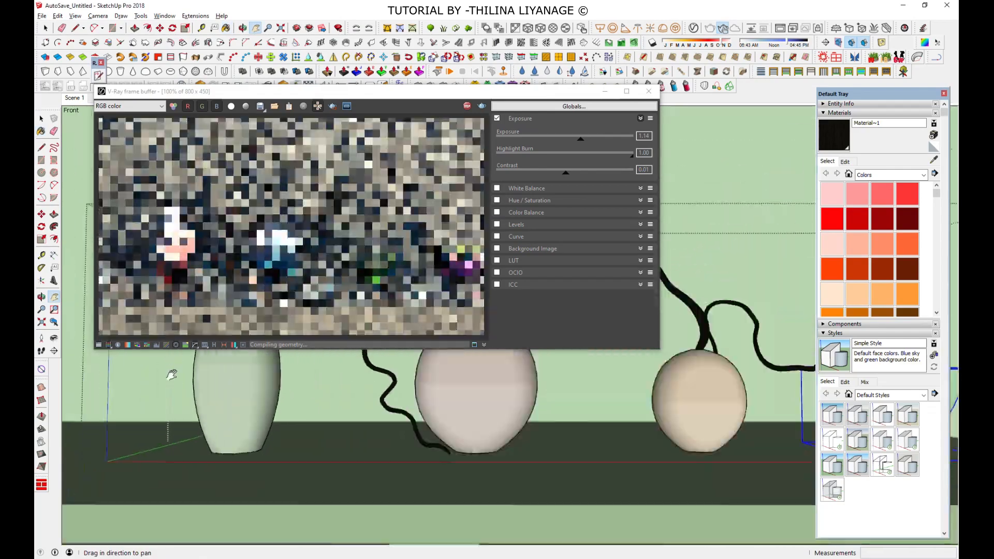
{"action": "scroll", "coordinate": [472, 394], "scroll_direction": "up", "scroll_amount": 5}
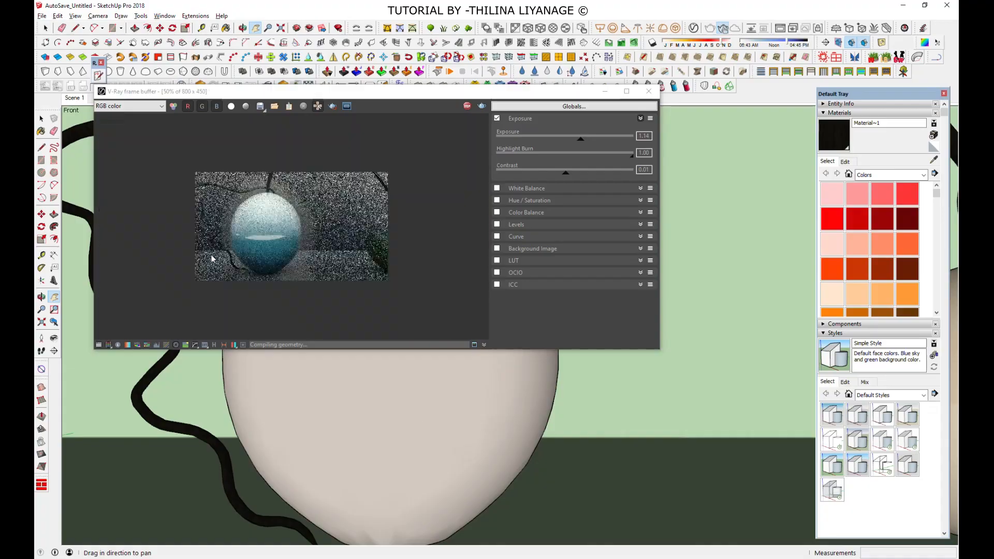
{"action": "scroll", "coordinate": [280, 401], "scroll_direction": "down", "scroll_amount": 2}
{"action": "scroll", "coordinate": [280, 402], "scroll_direction": "down", "scroll_amount": 2}
{"action": "scroll", "coordinate": [703, 405], "scroll_direction": "up", "scroll_amount": 4}
{"action": "left_click_drag", "start_coordinate": [703, 406], "coordinate": [567, 406]}
{"action": "scroll", "coordinate": [567, 406], "scroll_direction": "up", "scroll_amount": 1}
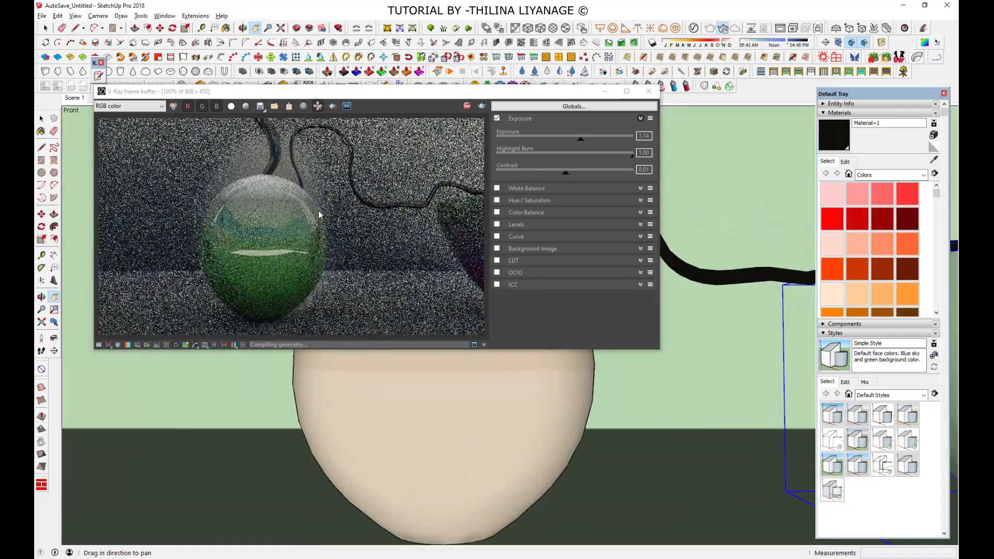
{"action": "scroll", "coordinate": [356, 397], "scroll_direction": "down", "scroll_amount": 3}
{"action": "scroll", "coordinate": [748, 399], "scroll_direction": "up", "scroll_amount": 4}
{"action": "left_click_drag", "start_coordinate": [748, 399], "coordinate": [567, 397]}
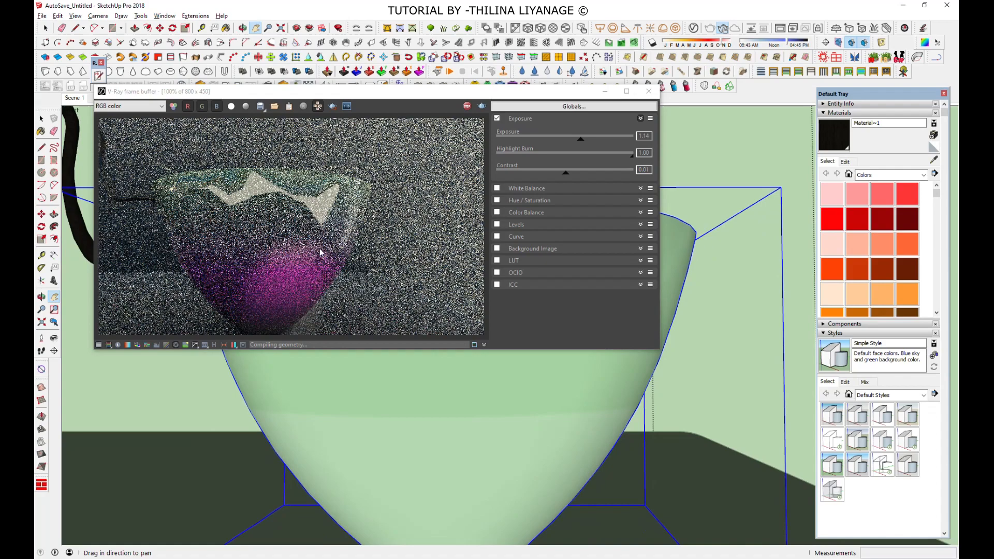